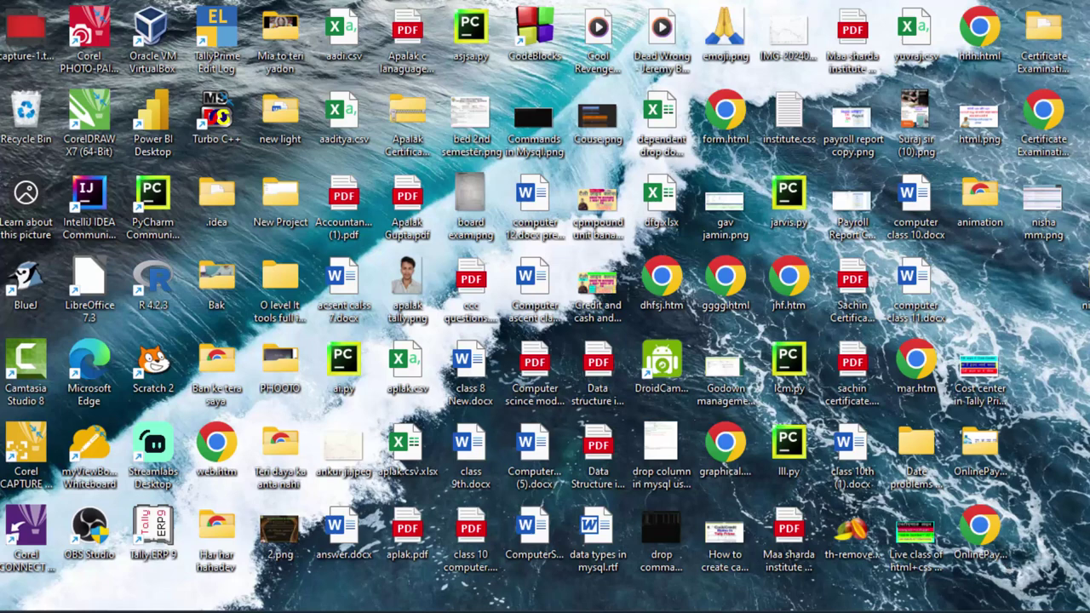
# Step: Refresh the Windows desktop from its right-click menu
pyautogui.rightClick(1081, 393)
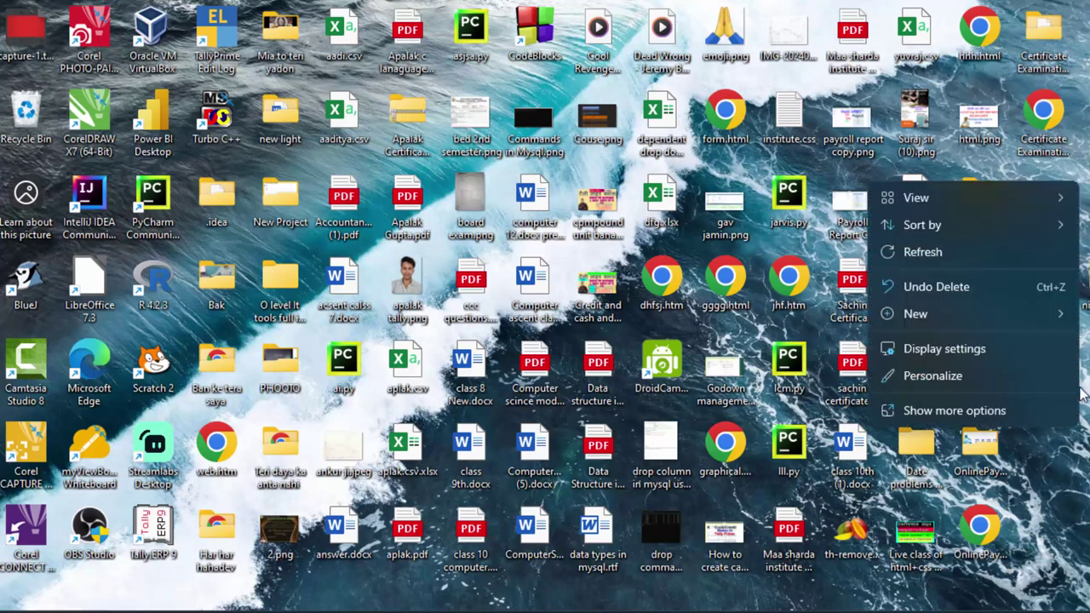
pyautogui.click(967, 249)
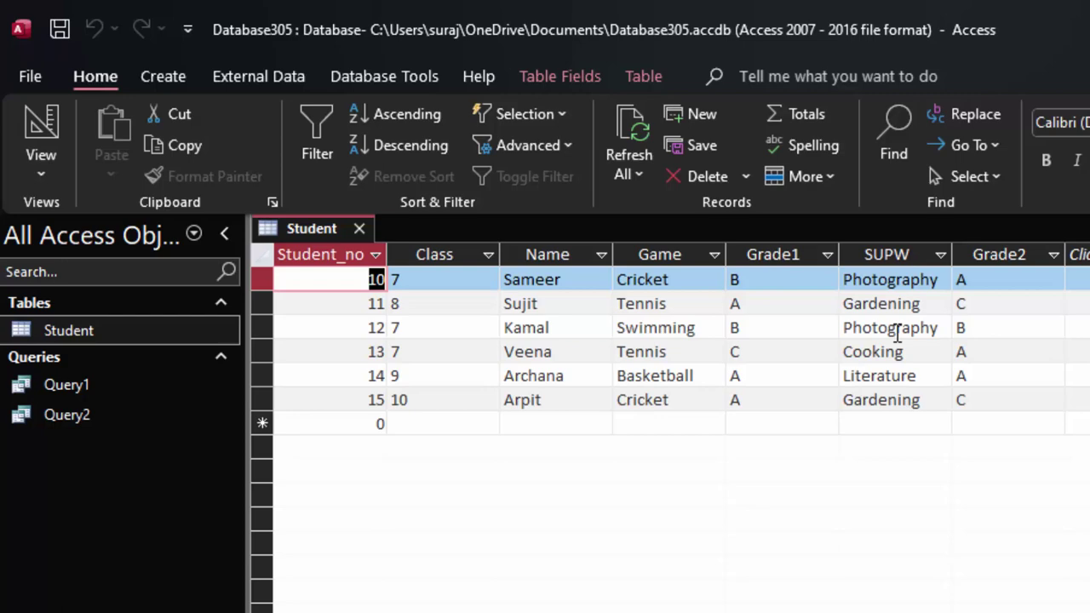
# Step: Review the Student grades: Sujit's and Veena's Grade2, then Kamal's and Sameer's Grade1 B
pyautogui.click(971, 303)
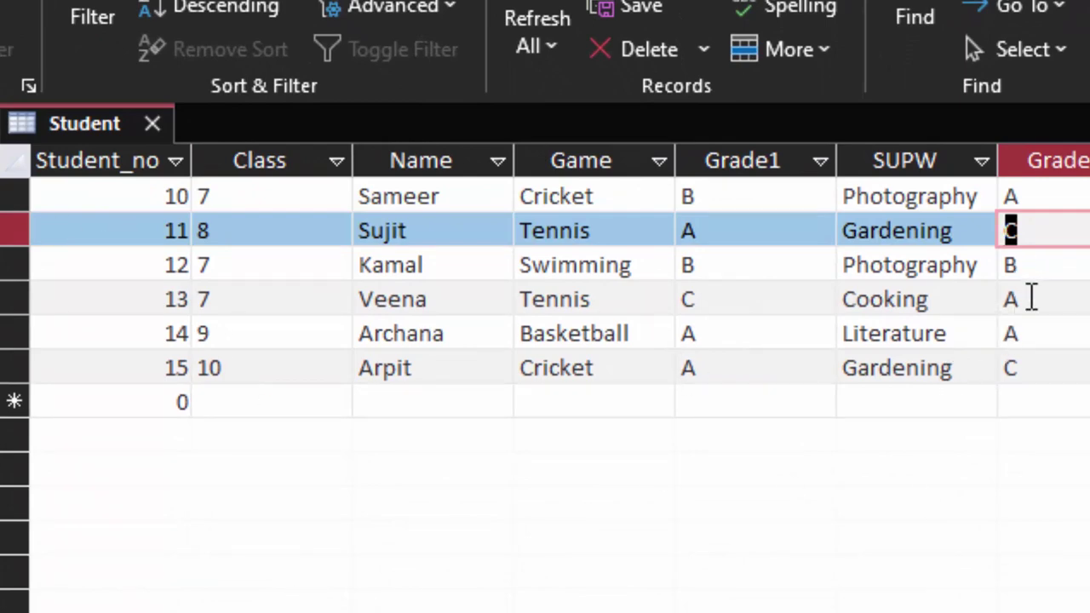
pyautogui.click(1021, 302)
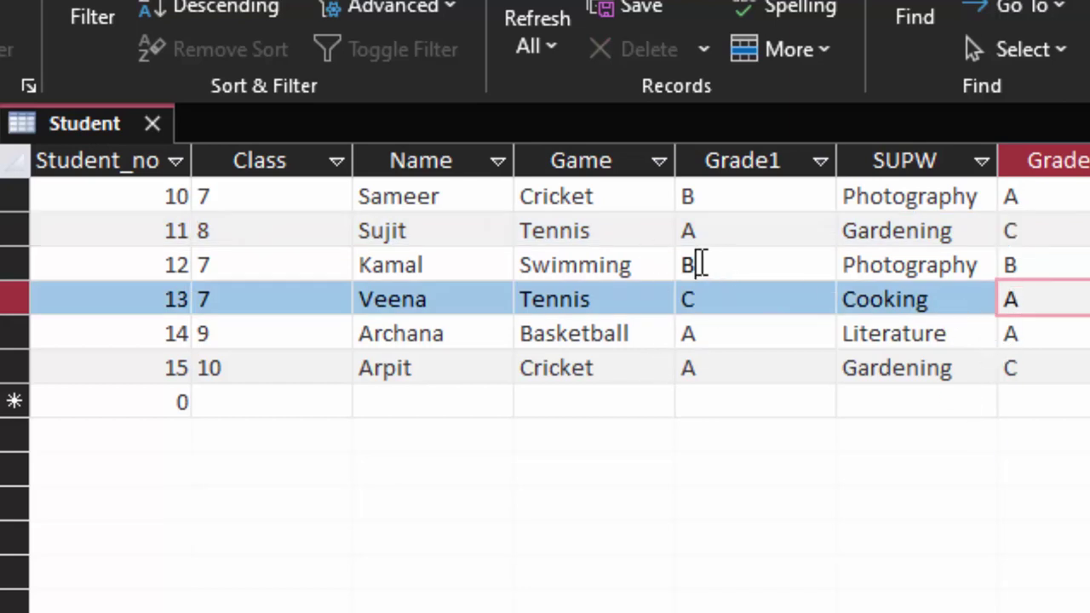
pyautogui.click(684, 265)
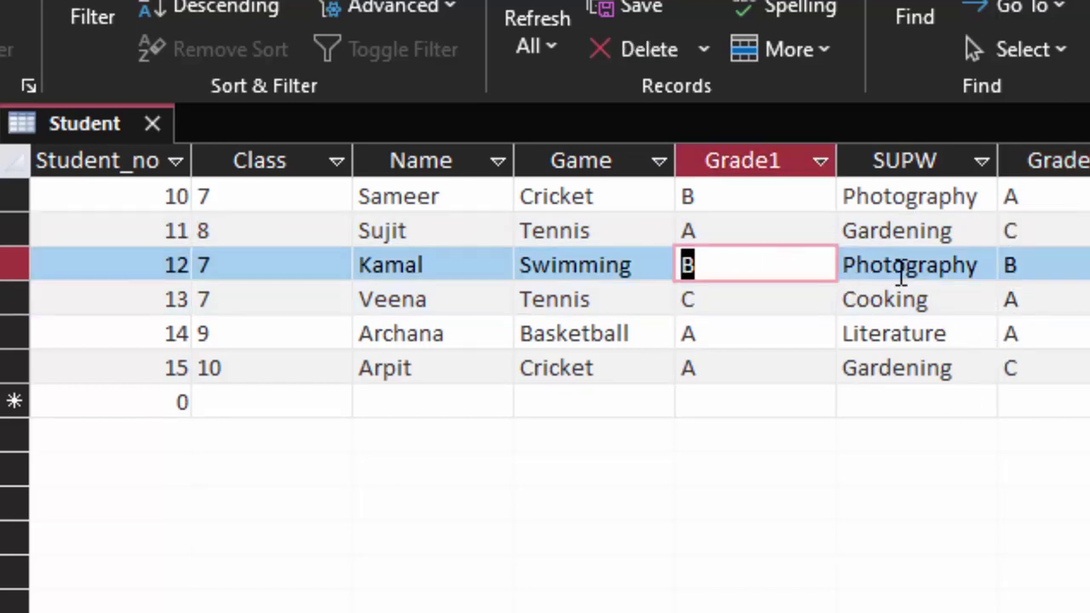
pyautogui.click(687, 196)
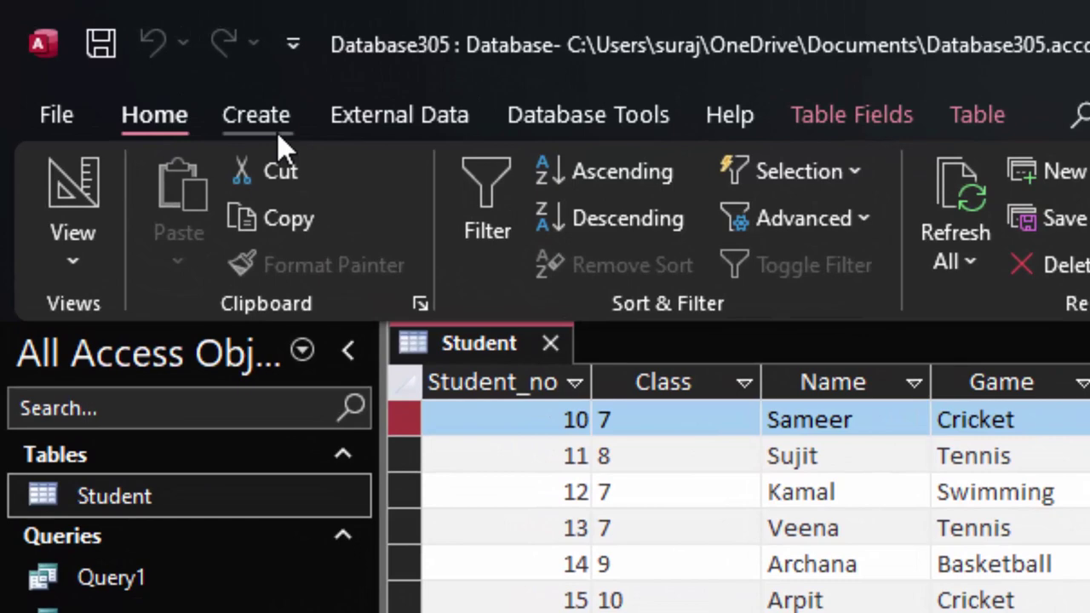
# Step: Start a new blank query in Query Design and close the Student table
pyautogui.click(277, 132)
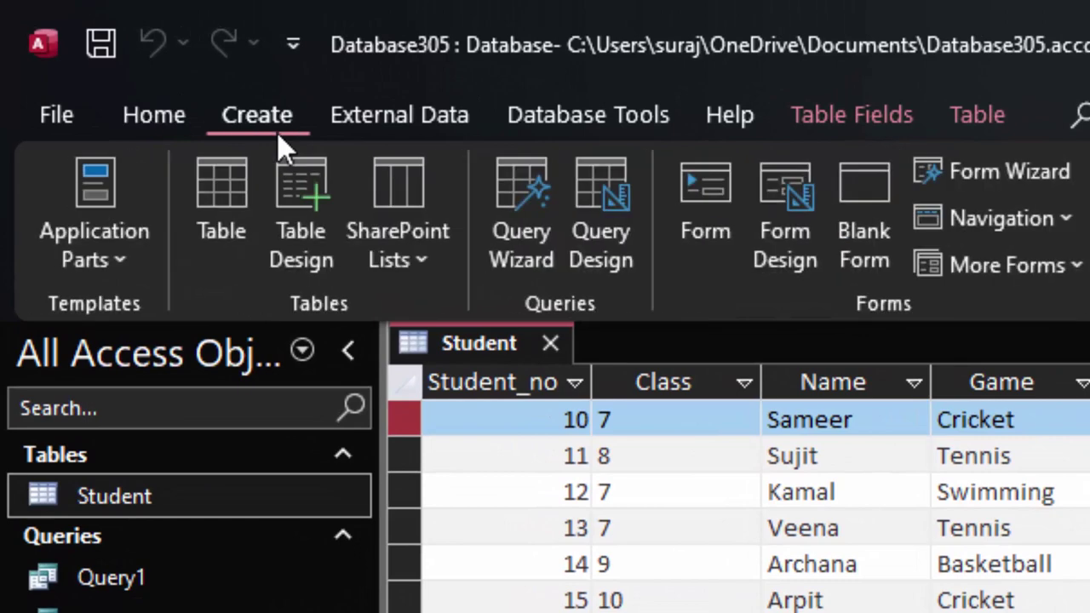
pyautogui.click(620, 200)
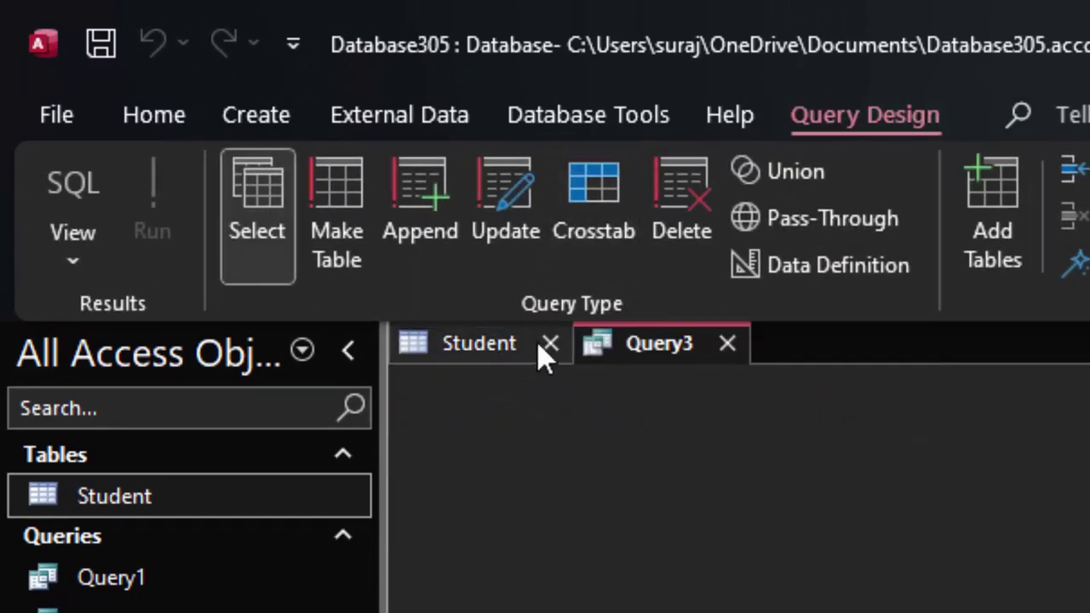
pyautogui.click(549, 343)
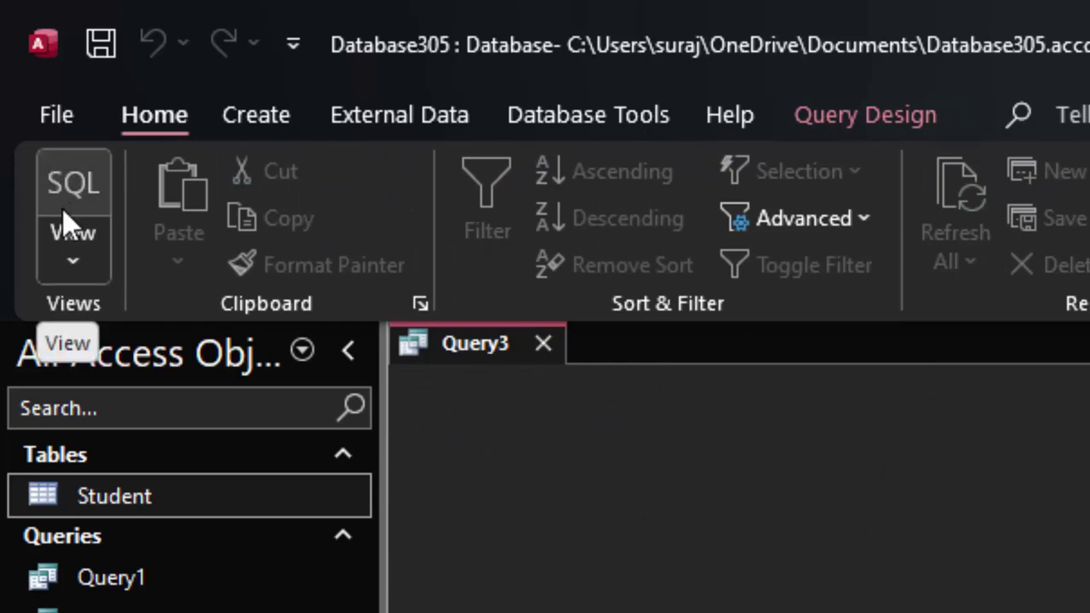
# Step: Switch Query3 to SQL View and delete the semicolon so it reads just SELECT
pyautogui.click(62, 239)
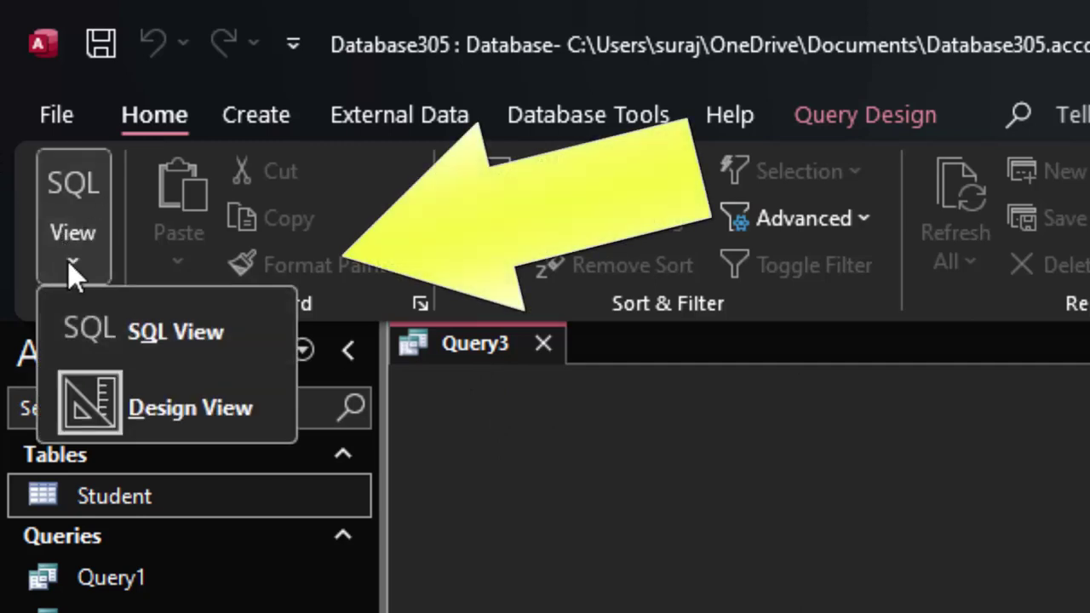
pyautogui.click(68, 262)
pyautogui.click(68, 263)
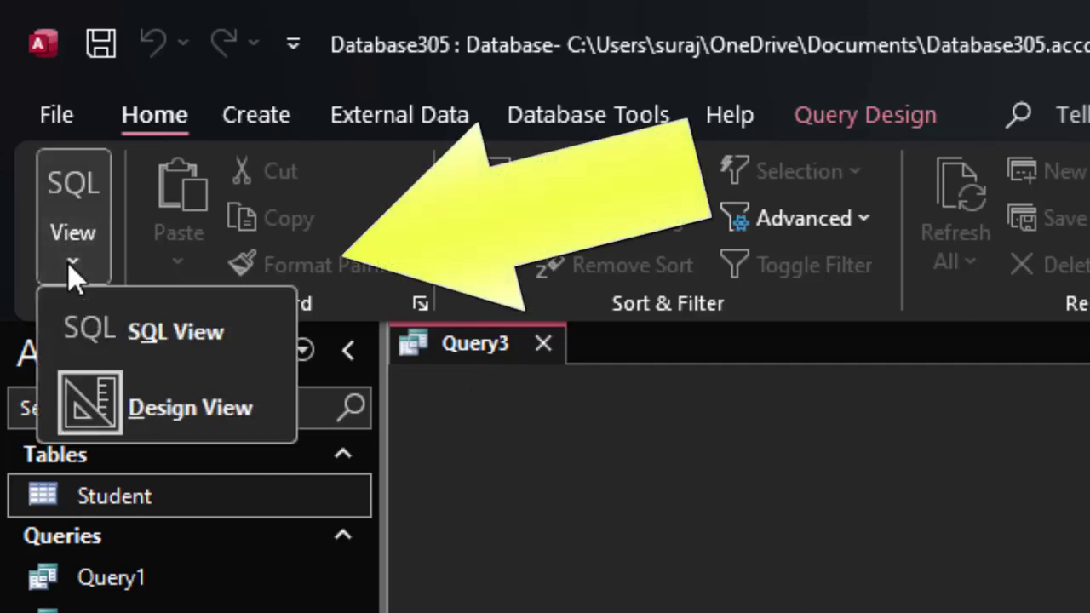
pyautogui.click(141, 328)
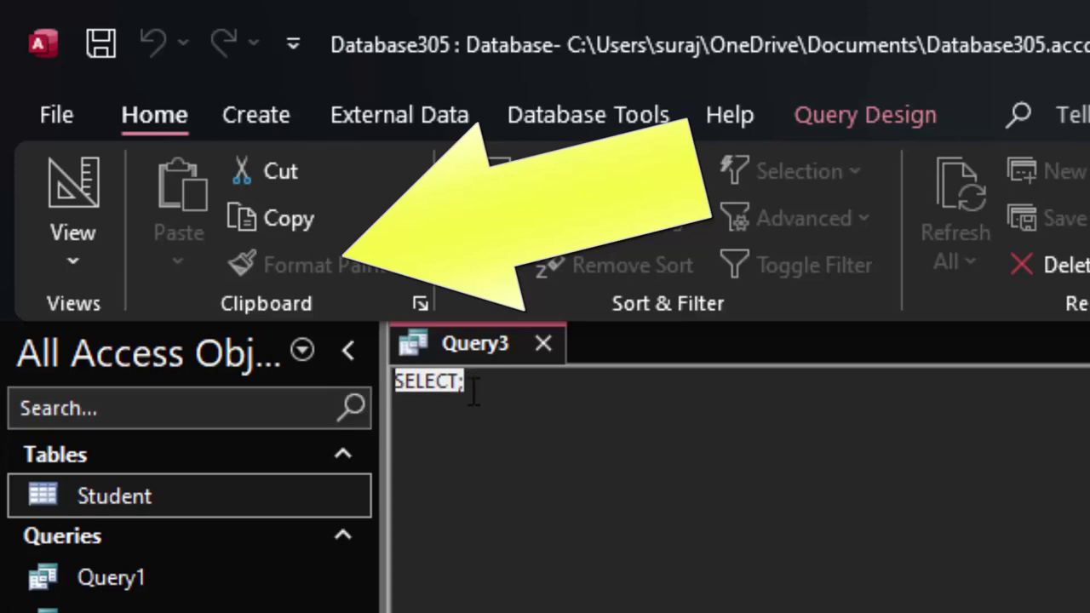
pyautogui.press('Right')
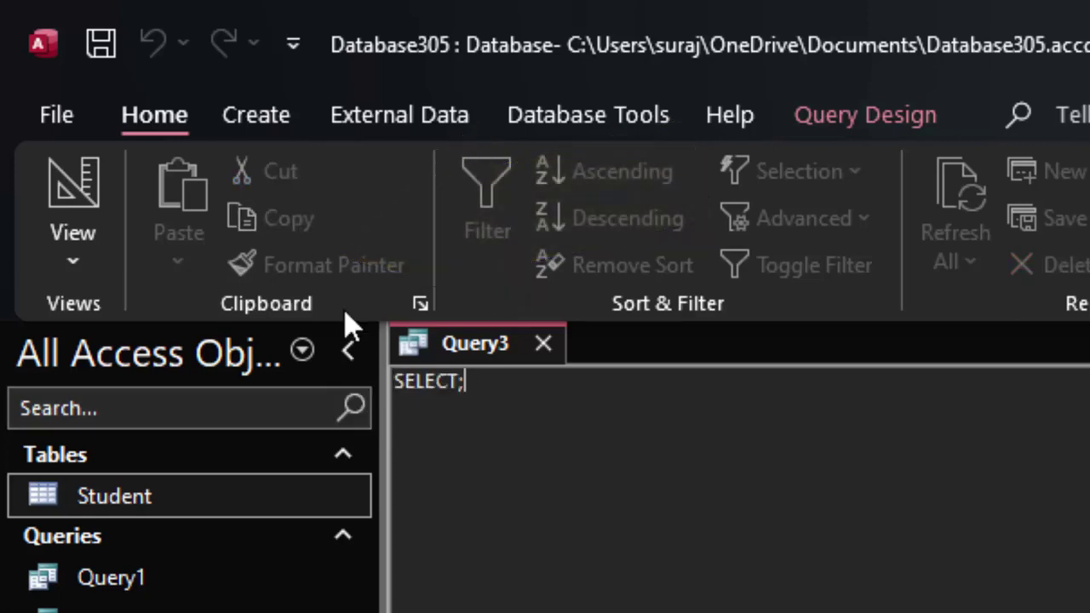
pyautogui.press('BackSpace')
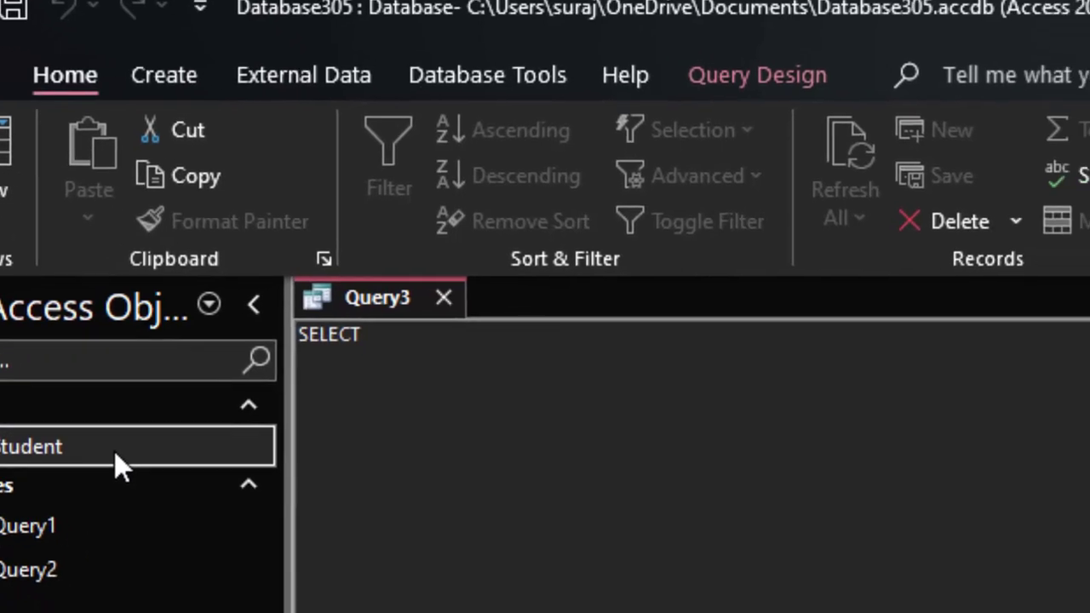
# Step: Reopen the Student table, widen its Name column, and return to Query3's SQL
pyautogui.doubleClick(204, 503)
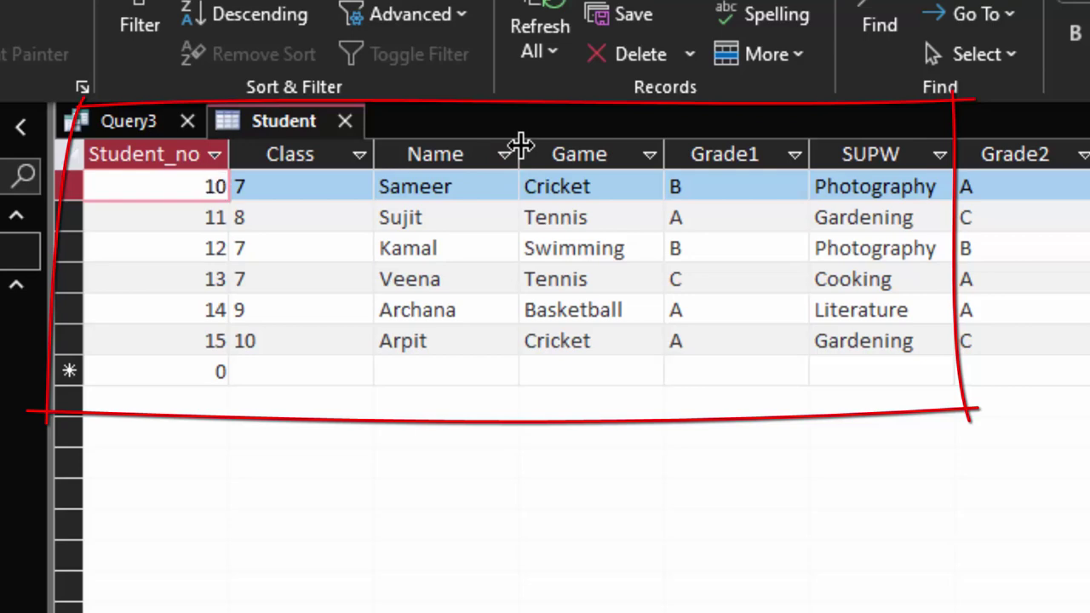
pyautogui.moveTo(518, 154); pyautogui.dragTo(530, 156)
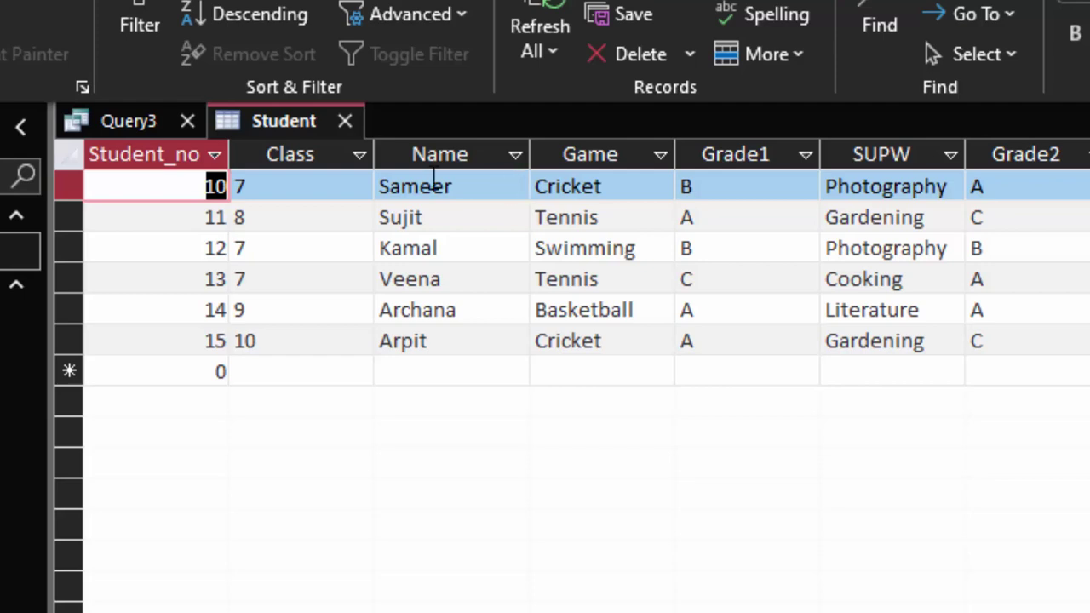
pyautogui.click(127, 117)
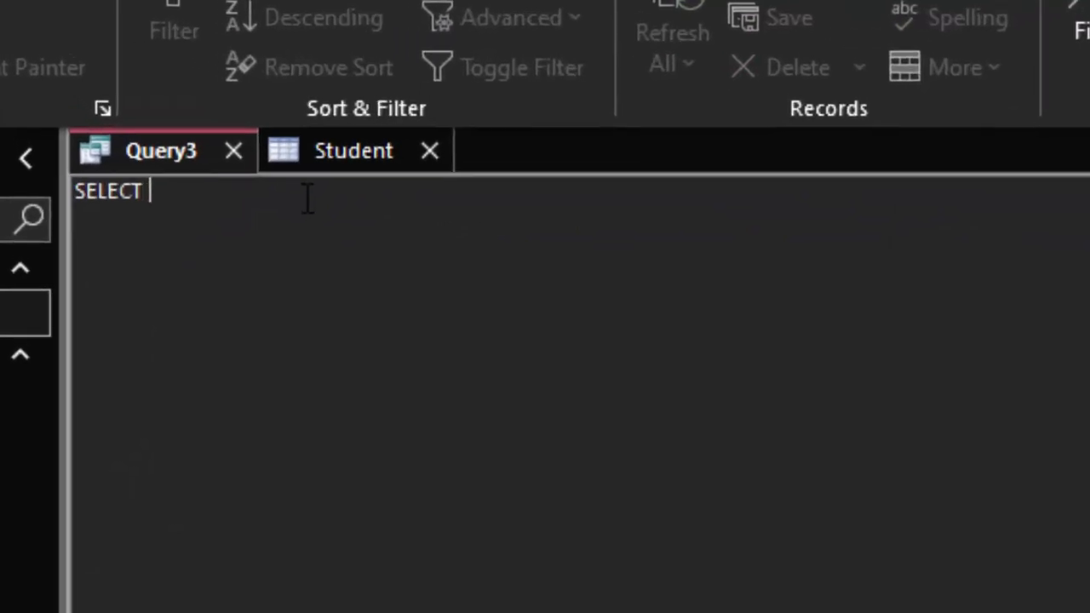
# Step: Write the SQL: SELECT Name from Student where Grade1="B" or Grade2="B";
pyautogui.write('Na')
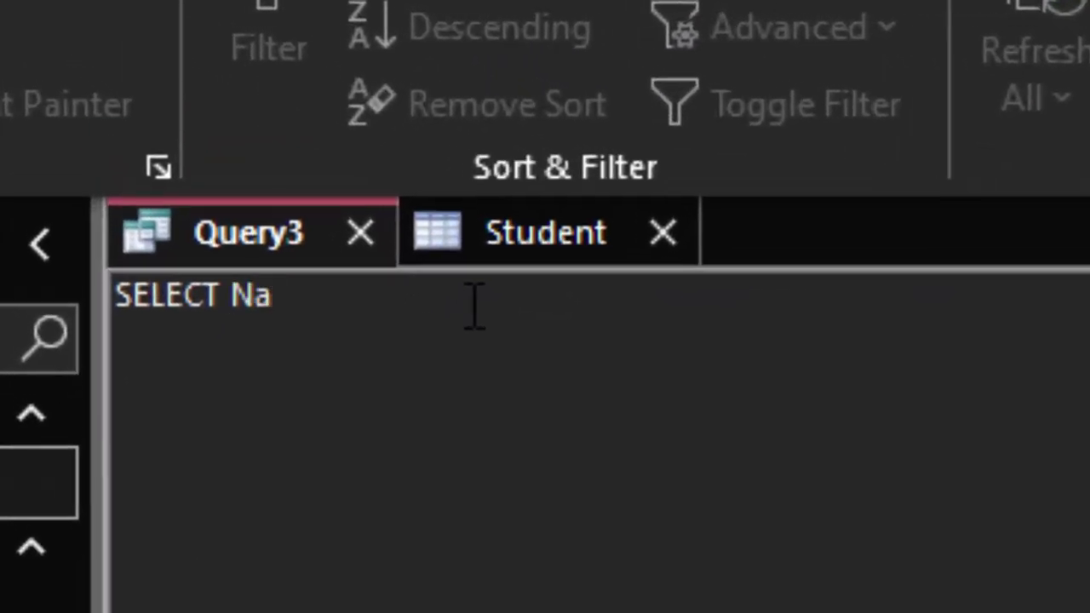
pyautogui.write('n')
pyautogui.press('BackSpace')
pyautogui.write('me')
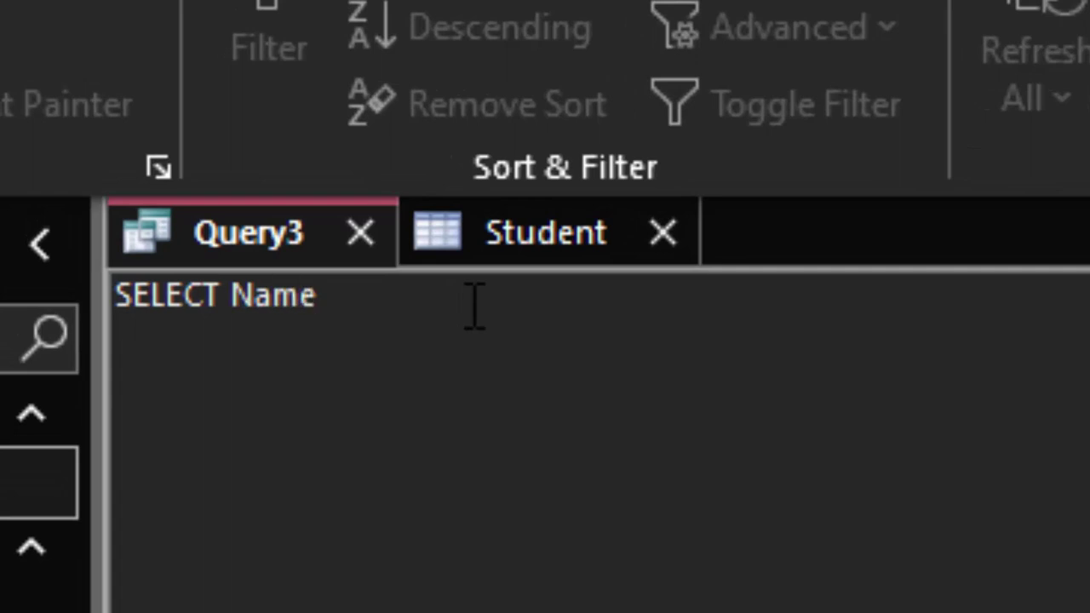
pyautogui.write(' fr')
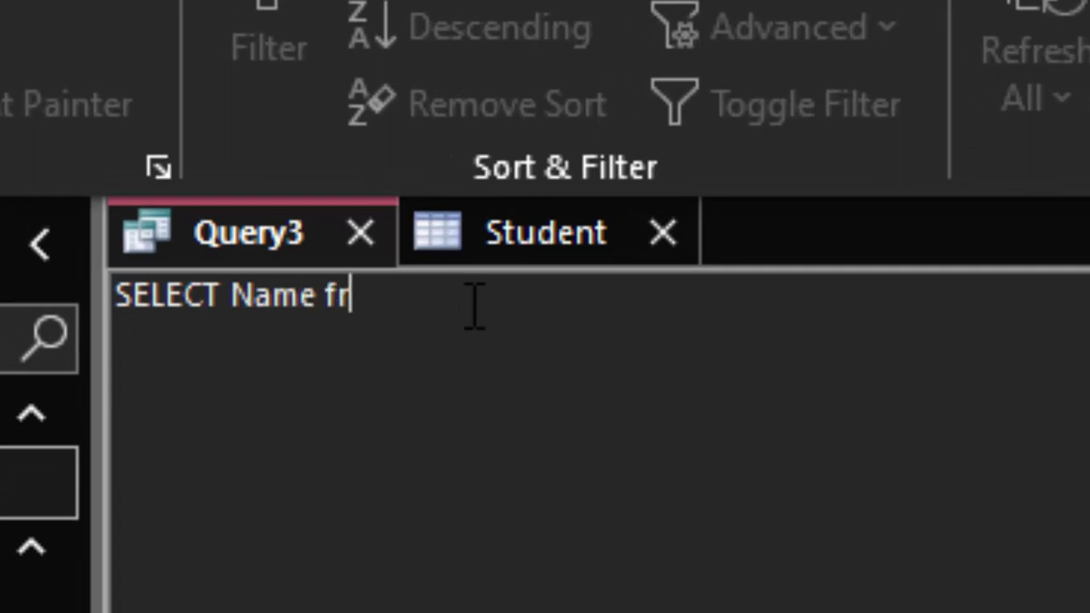
pyautogui.write('om ')
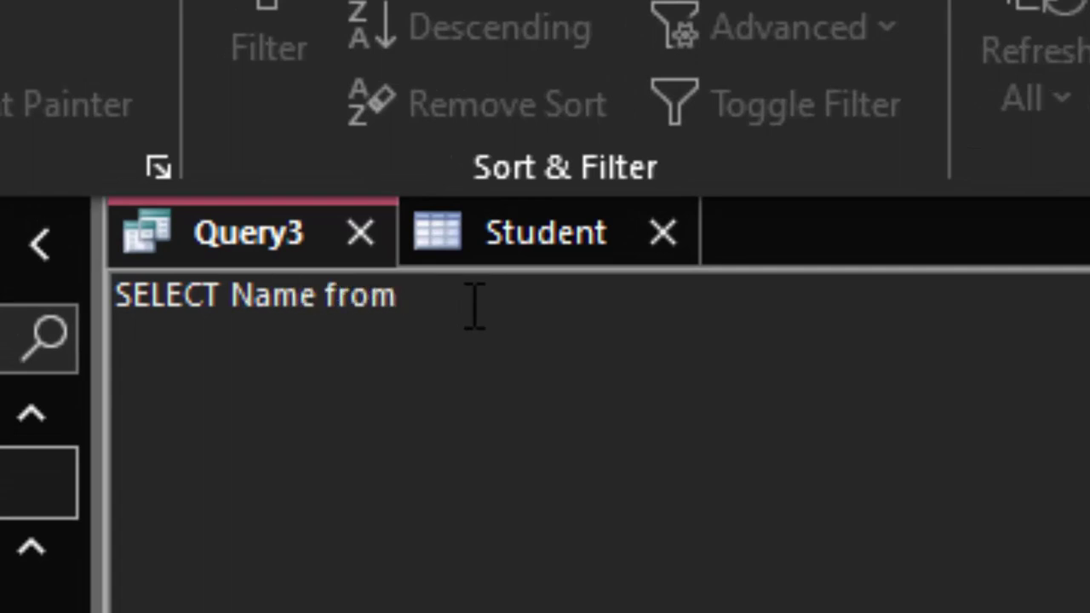
pyautogui.write('Stude')
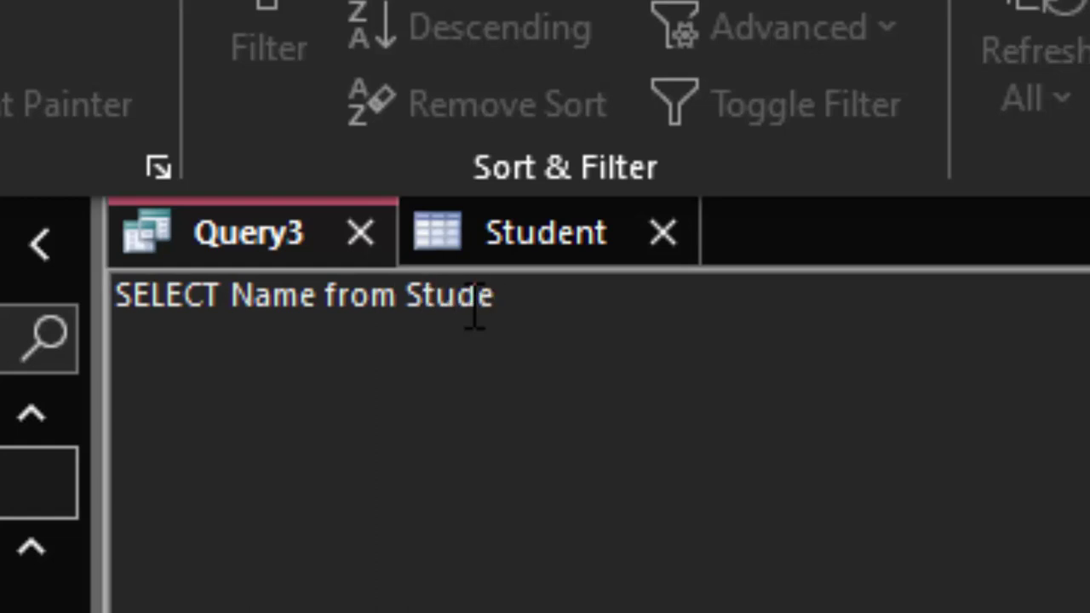
pyautogui.write('nt')
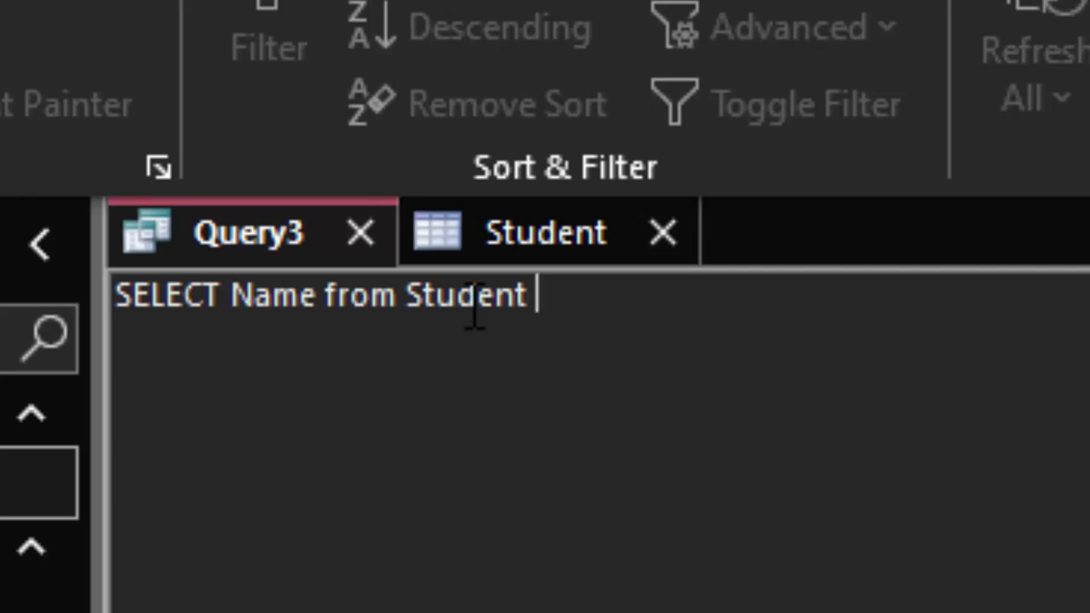
pyautogui.write('where')
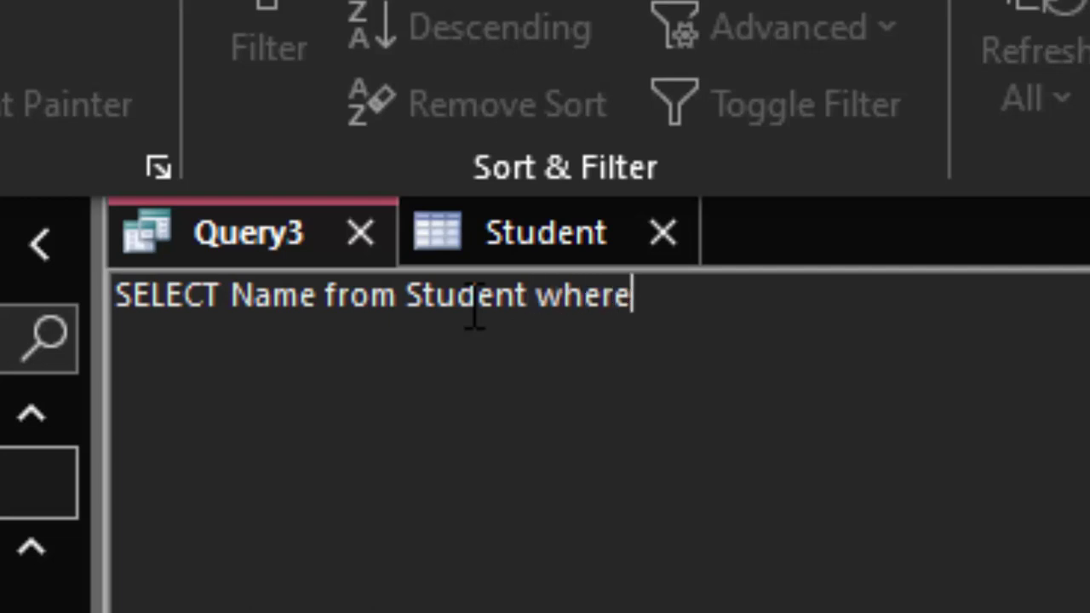
pyautogui.write(' G')
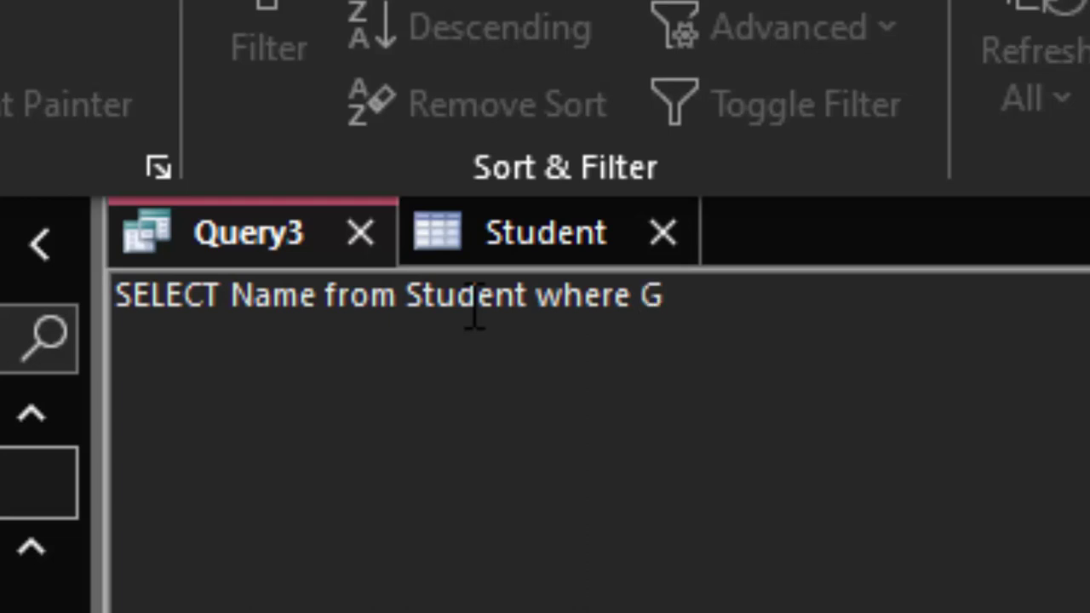
pyautogui.write('rade')
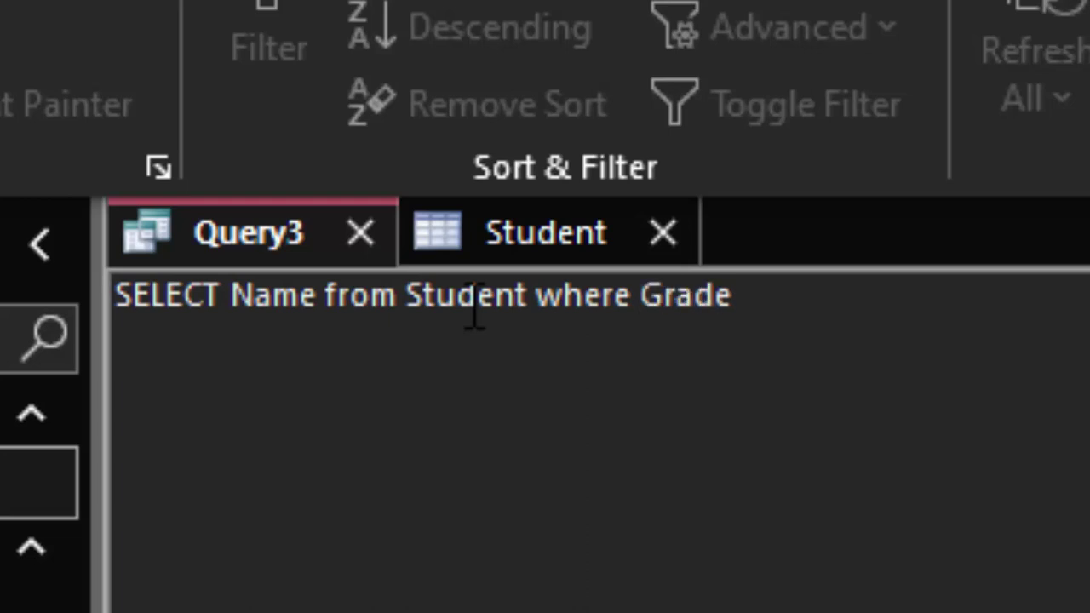
pyautogui.click(502, 252)
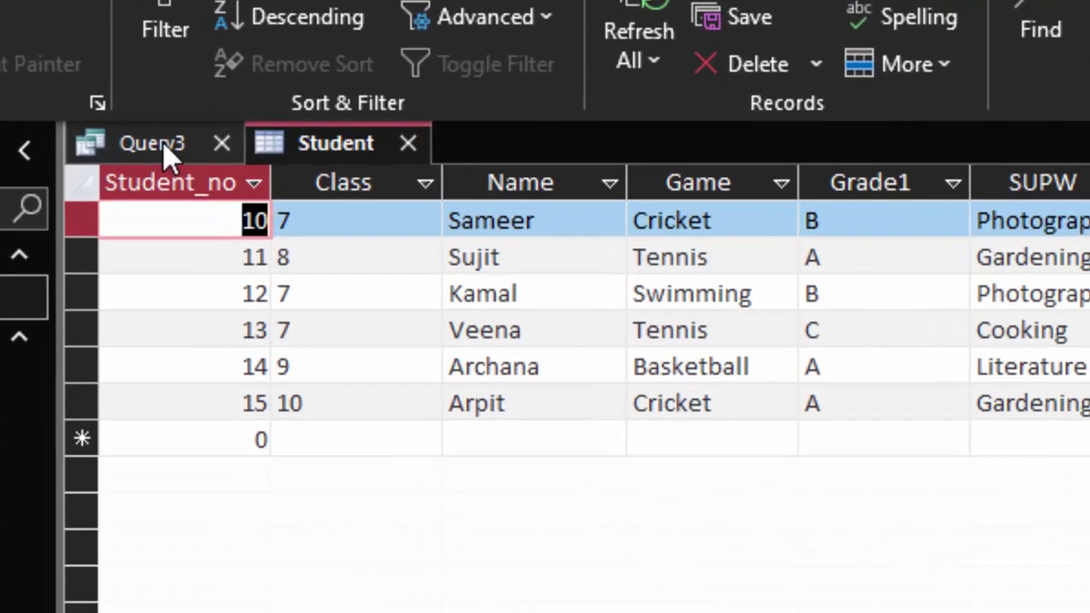
pyautogui.click(129, 113)
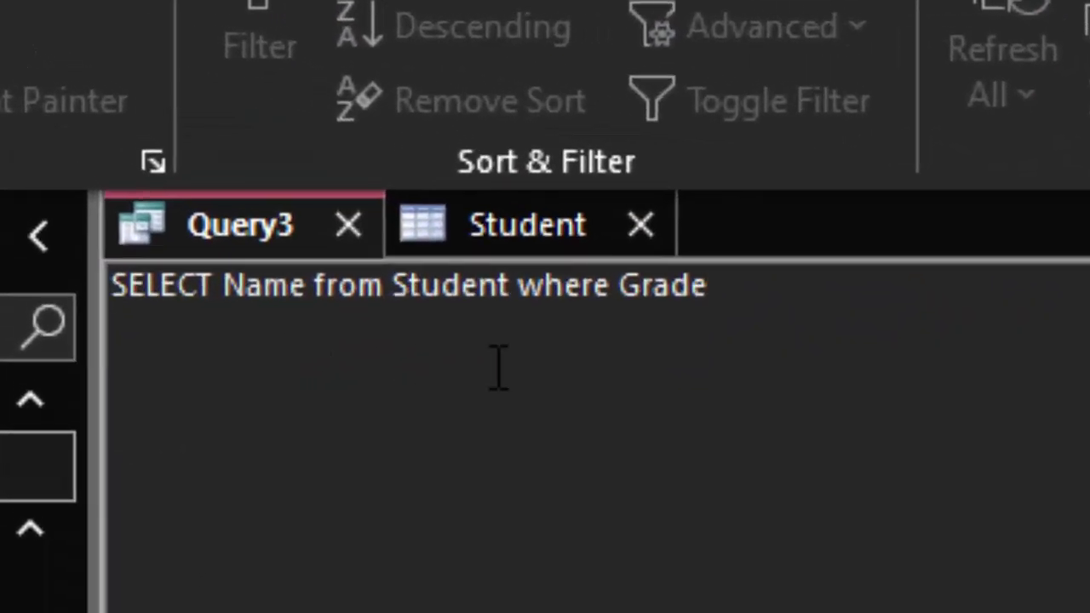
pyautogui.write('1')
pyautogui.write('="')
pyautogui.write('B" ')
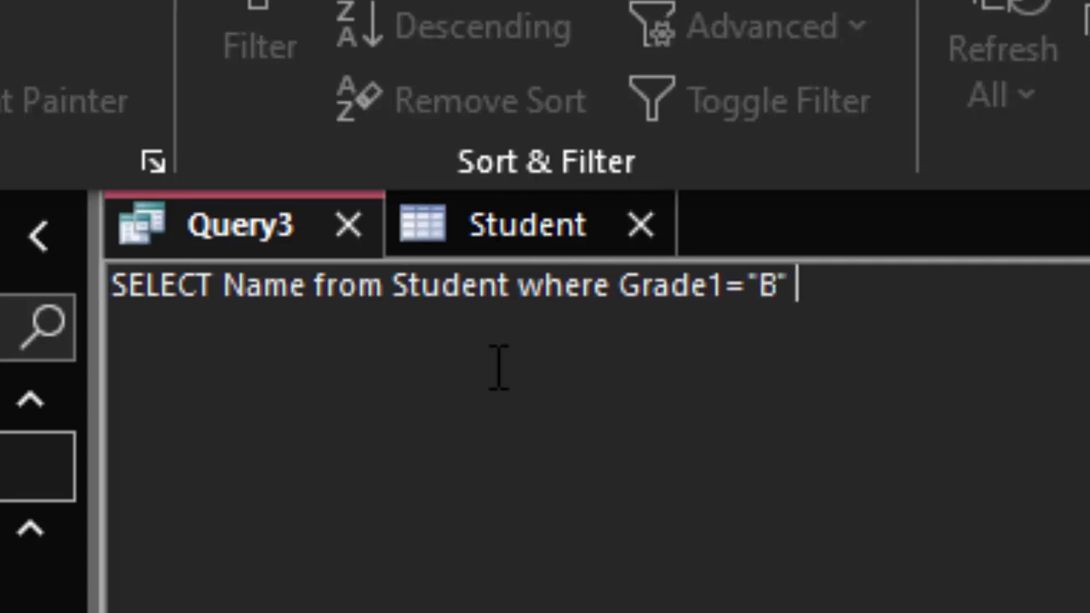
pyautogui.write('or')
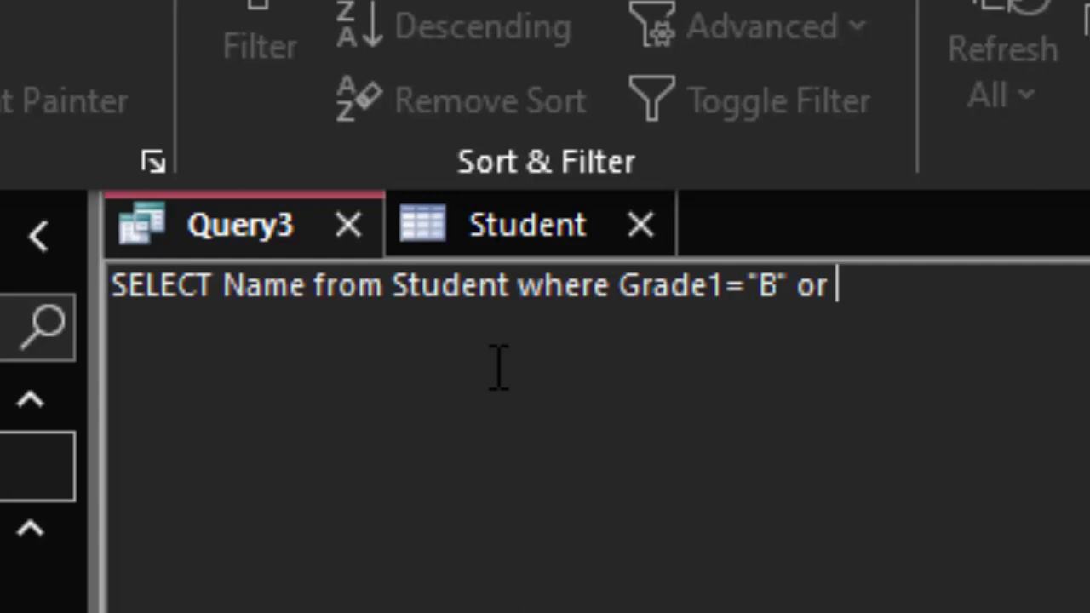
pyautogui.write(' Grade2')
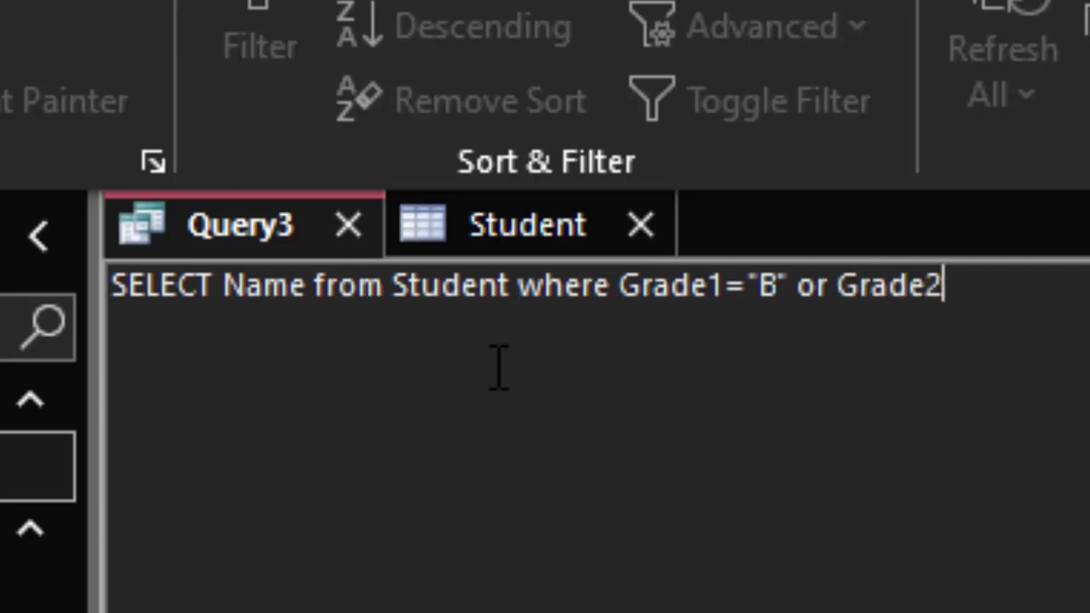
pyautogui.write('="')
pyautogui.write('B"')
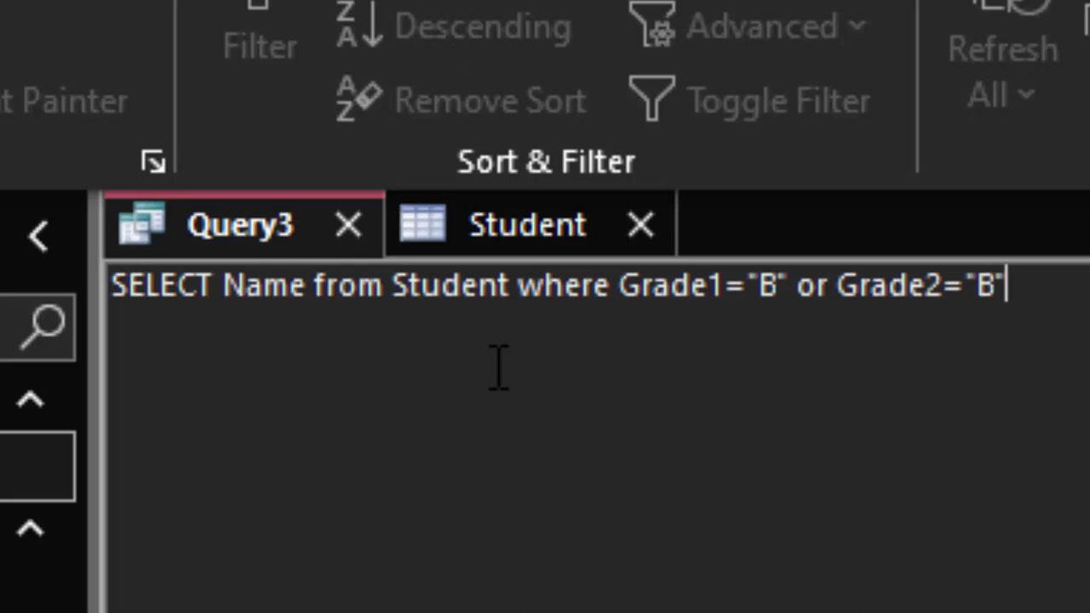
pyautogui.write(';')
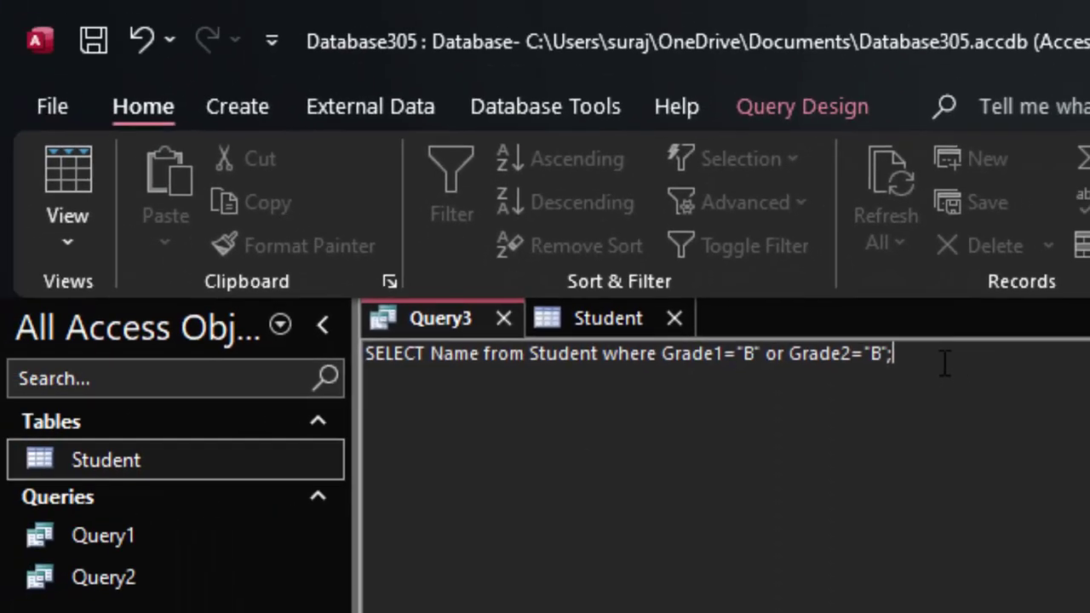
# Step: Close the Student table so Query3's SQL is the only open tab
pyautogui.moveTo(945, 362); pyautogui.dragTo(328, 357)
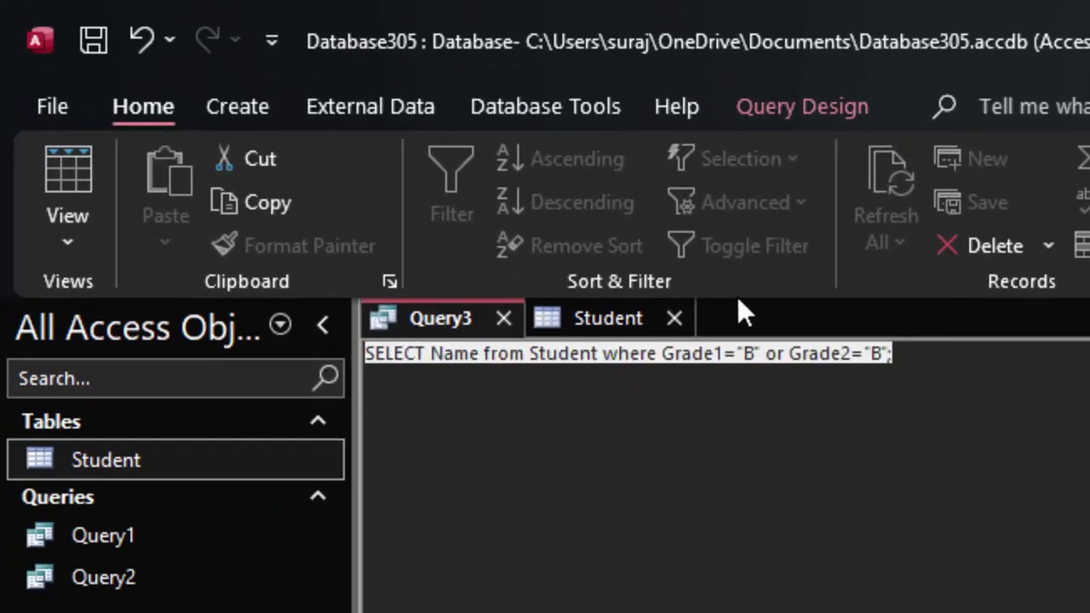
pyautogui.click(685, 310)
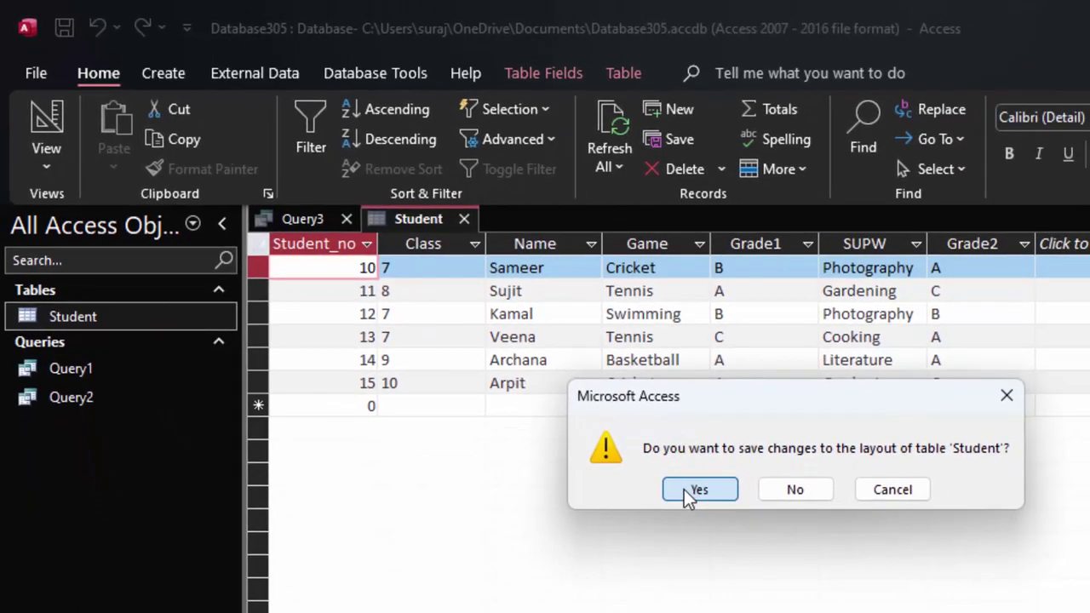
pyautogui.click(684, 489)
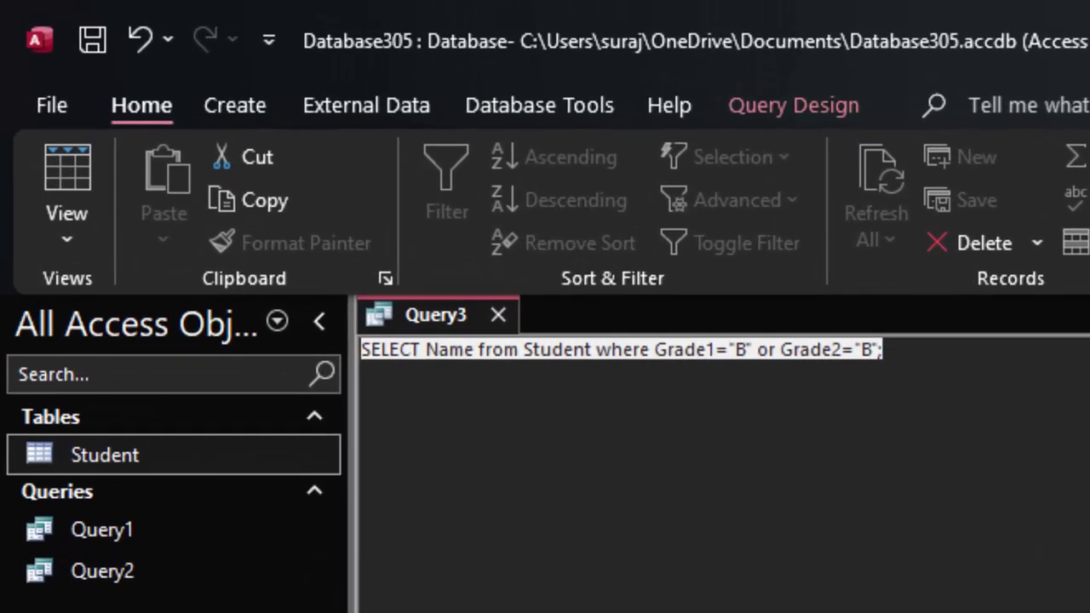
pyautogui.click(771, 109)
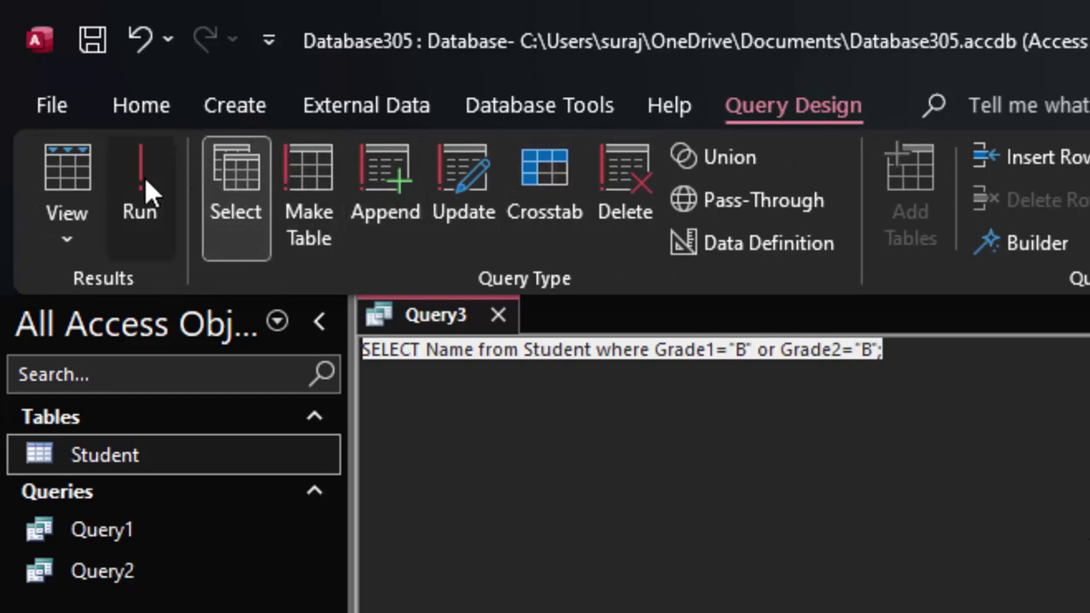
# Step: Run Query3 to list the two B-grade students and widen the Name column
pyautogui.click(145, 177)
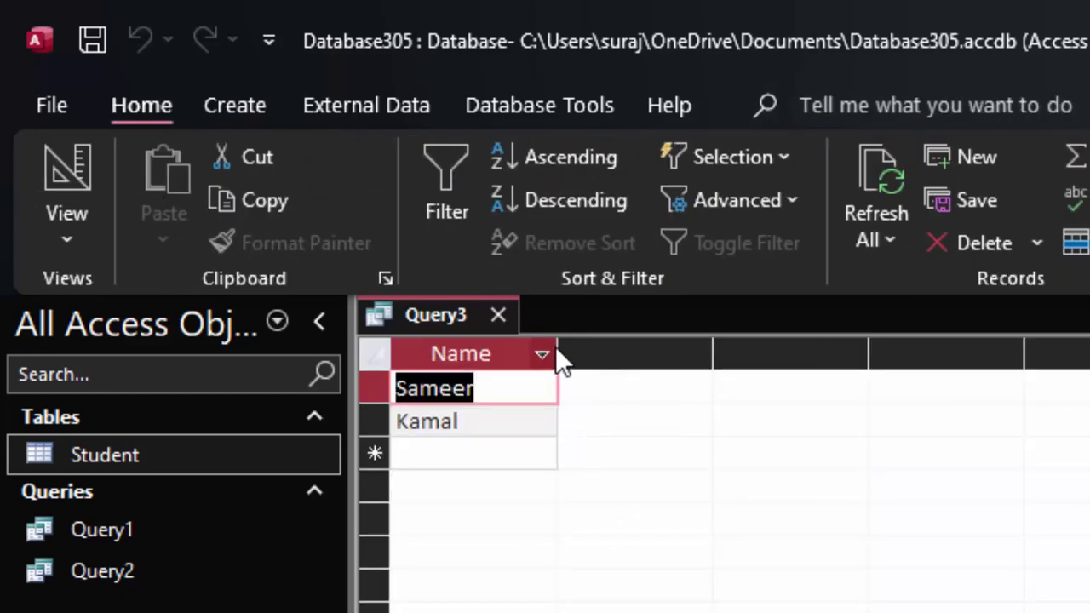
pyautogui.moveTo(558, 353); pyautogui.dragTo(582, 390)
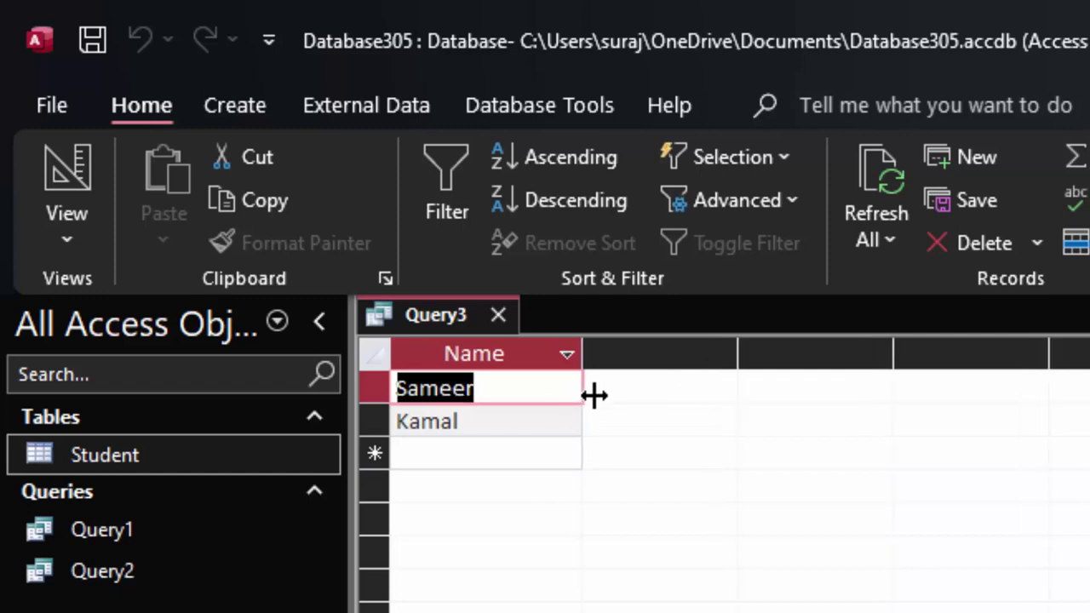
pyautogui.click(519, 414)
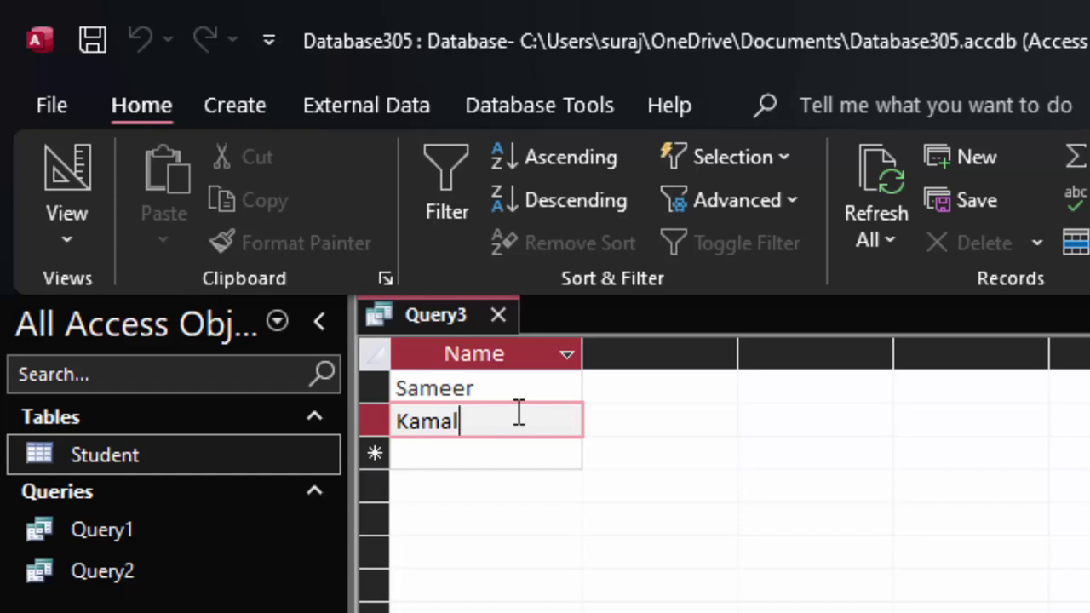
# Step: Reopen the Student table and compare it with Query3's results, marking student 10's Grade1 B
pyautogui.click(191, 490)
pyautogui.doubleClick(196, 465)
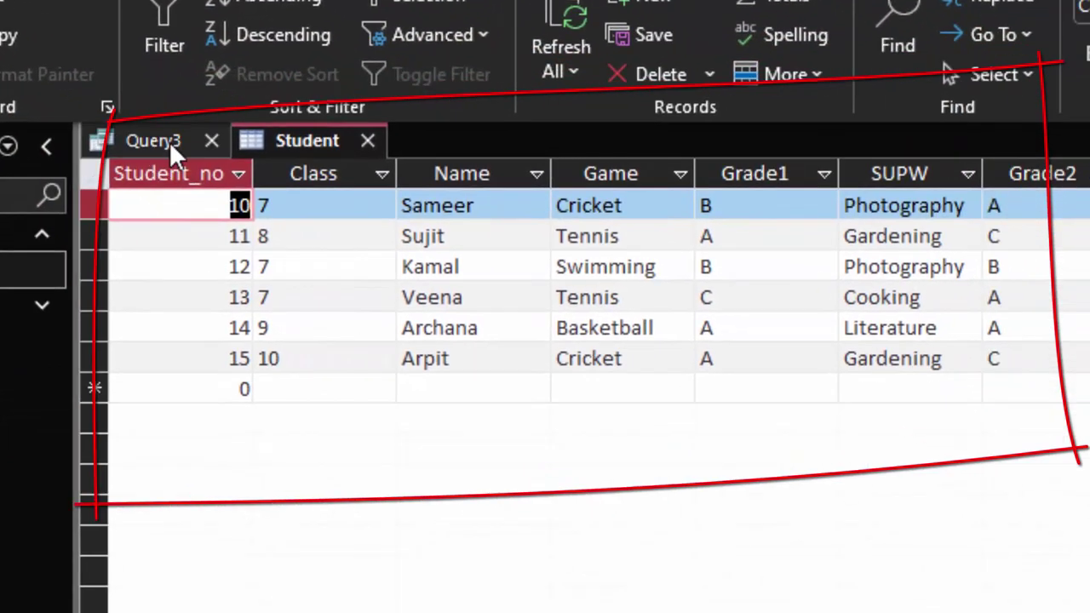
pyautogui.click(169, 142)
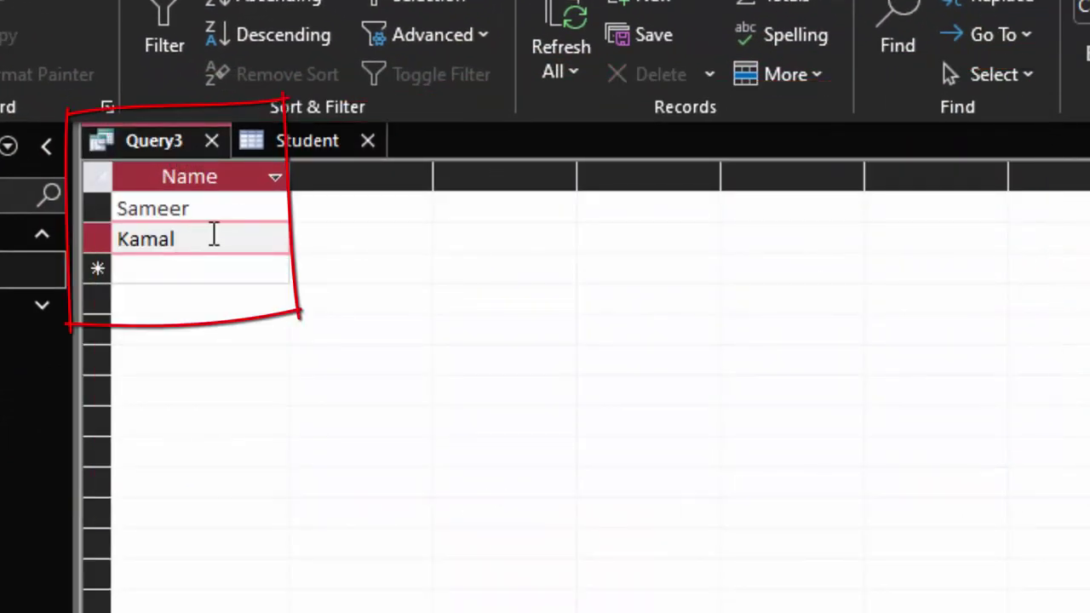
pyautogui.click(295, 139)
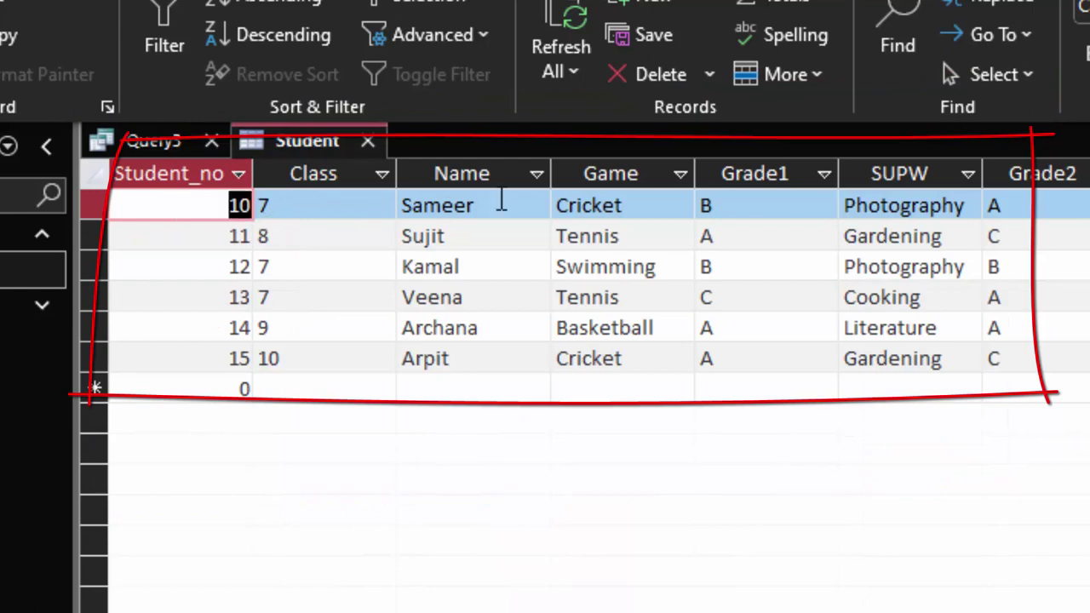
pyautogui.click(804, 205)
pyautogui.moveTo(804, 206); pyautogui.dragTo(663, 205)
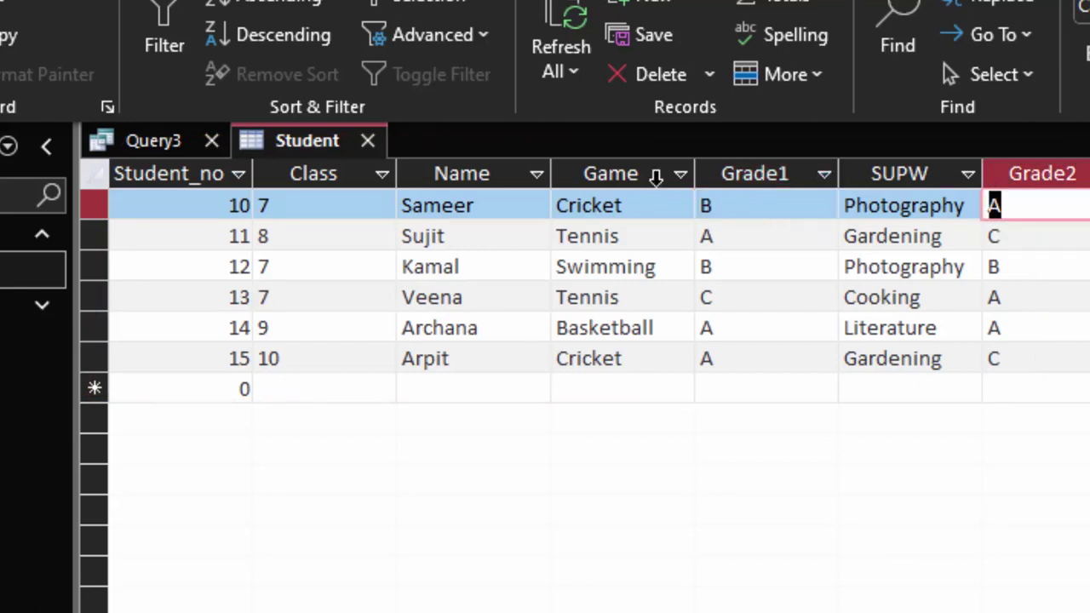
pyautogui.click(734, 206)
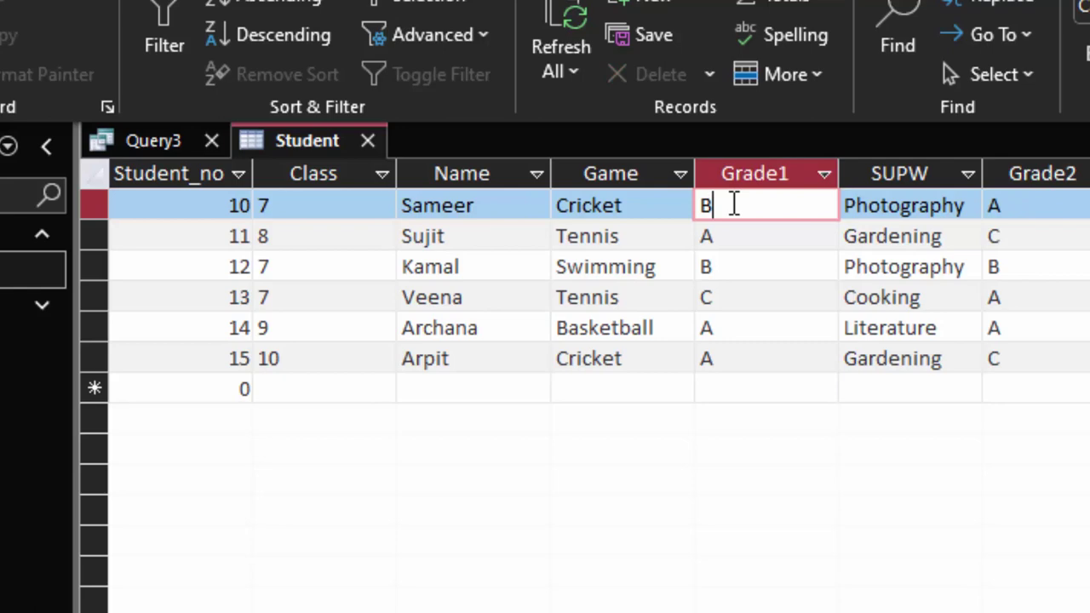
pyautogui.click(497, 234)
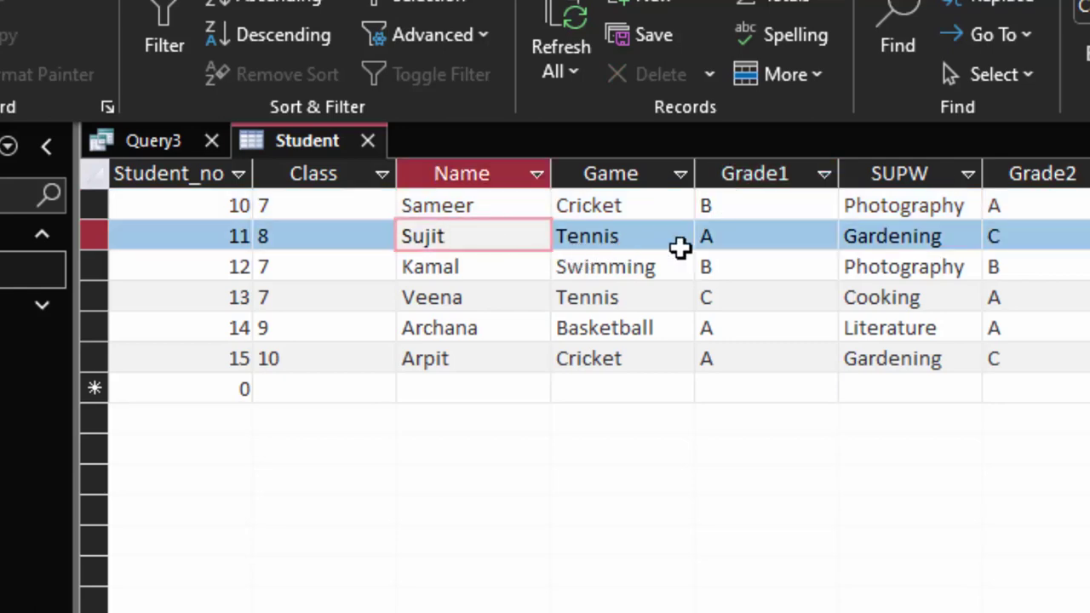
pyautogui.doubleClick(728, 236)
pyautogui.doubleClick(1019, 239)
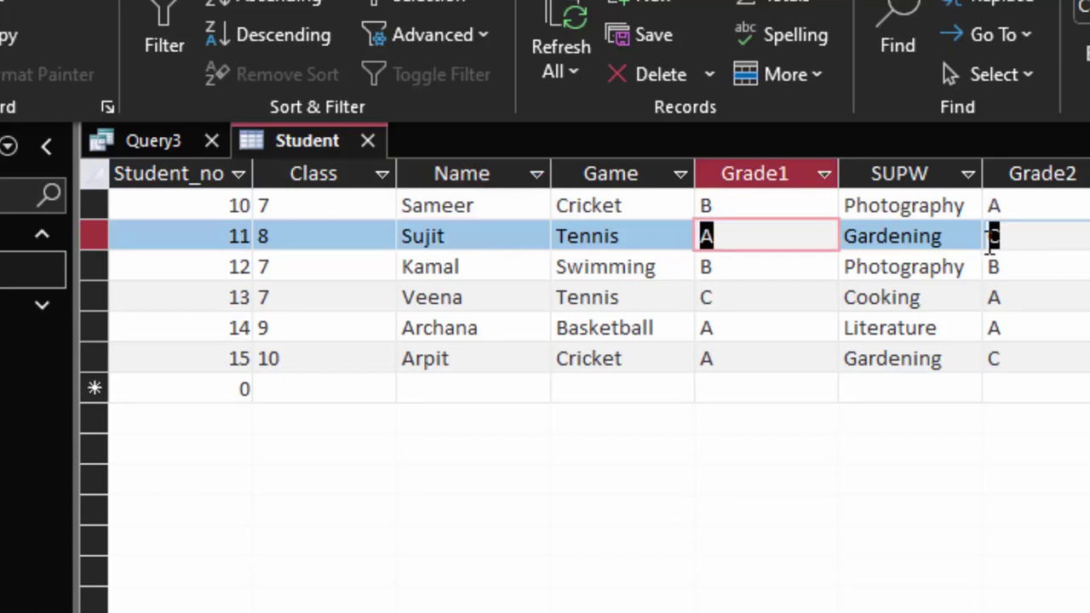
pyautogui.doubleClick(739, 266)
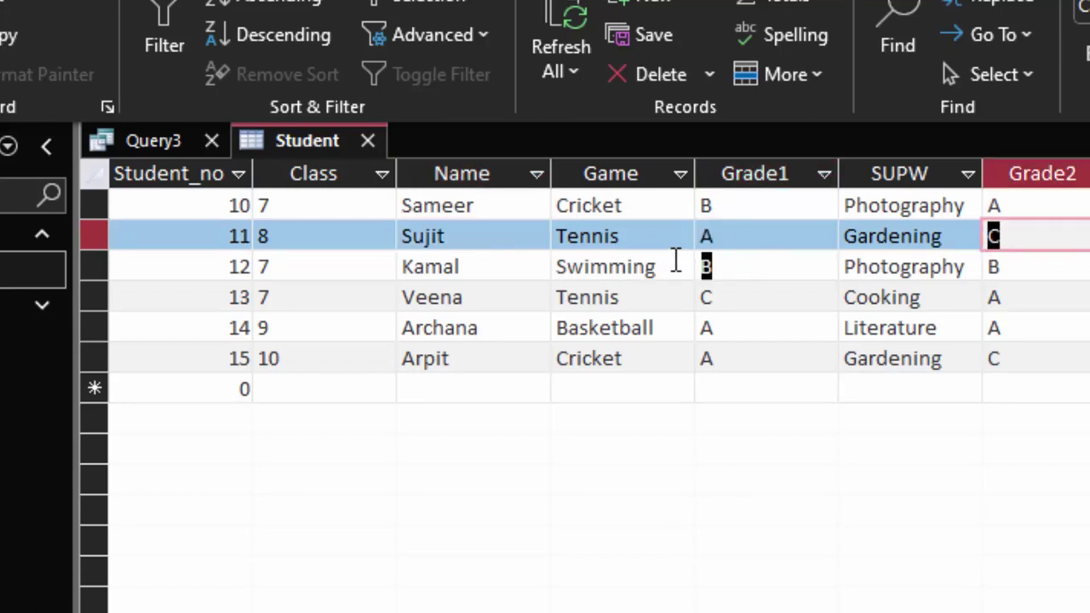
pyautogui.doubleClick(995, 265)
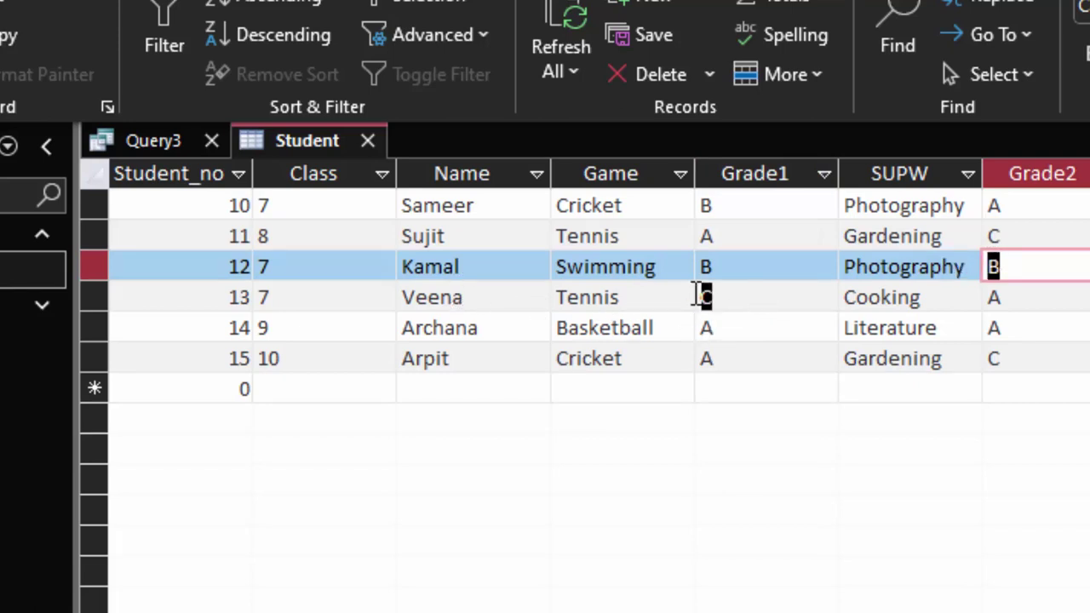
pyautogui.doubleClick(700, 296)
pyautogui.doubleClick(1034, 295)
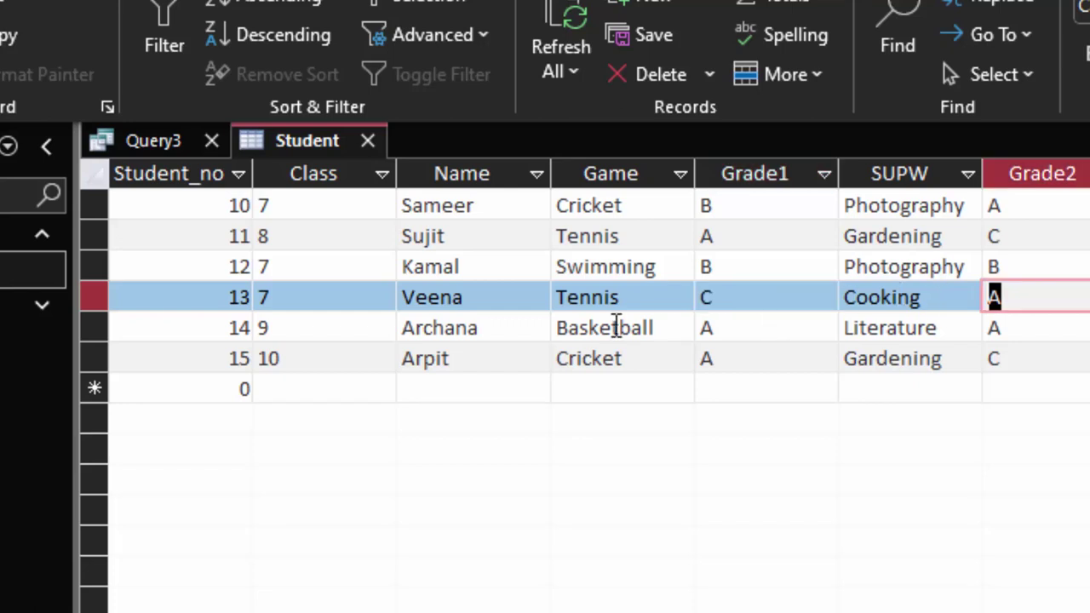
pyautogui.doubleClick(697, 330)
pyautogui.doubleClick(981, 330)
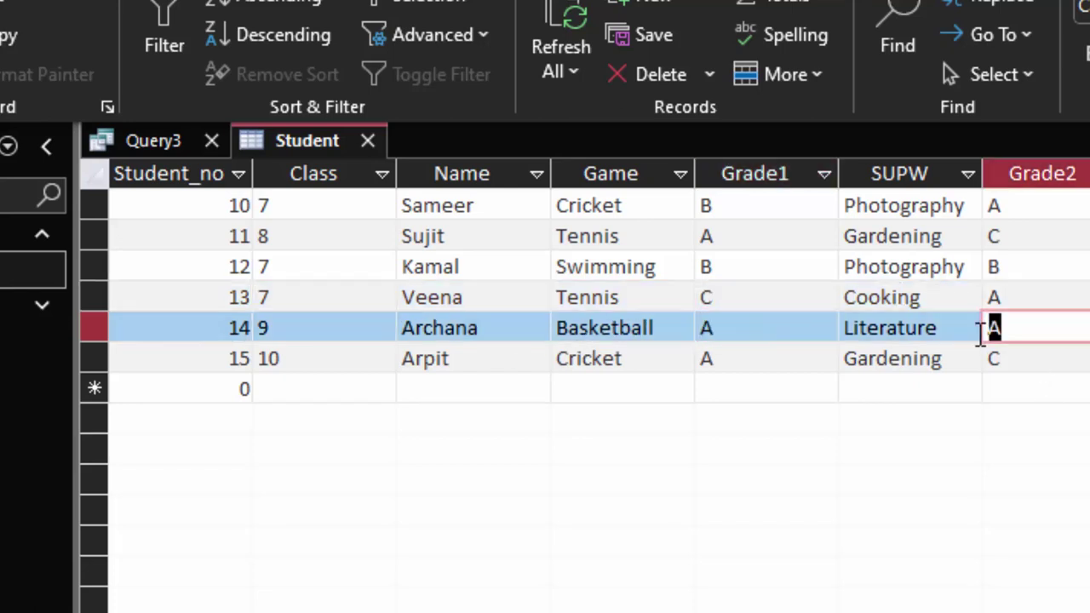
pyautogui.doubleClick(709, 360)
pyautogui.doubleClick(971, 359)
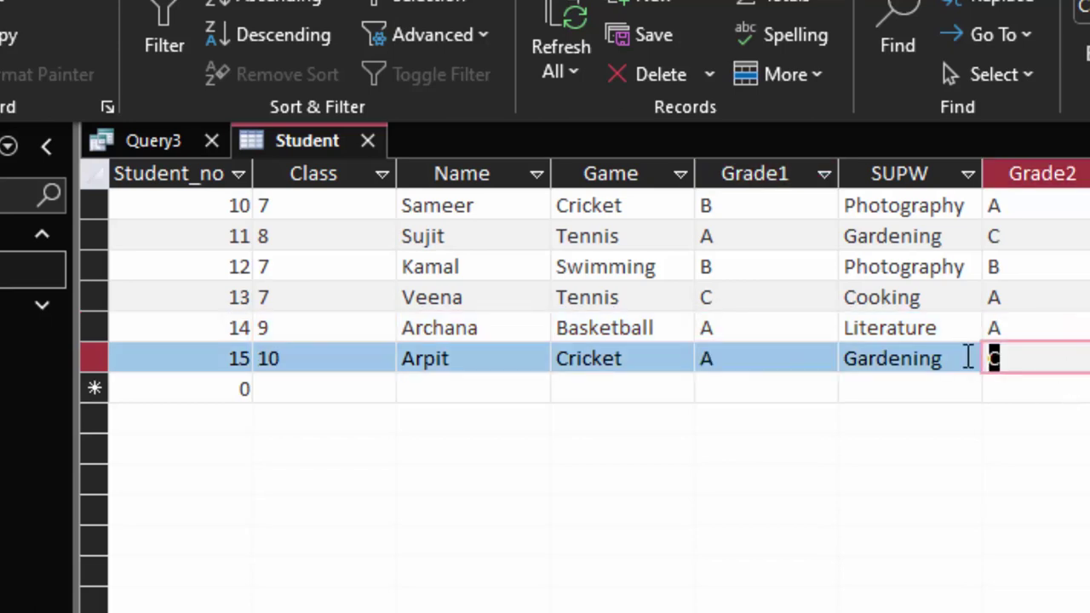